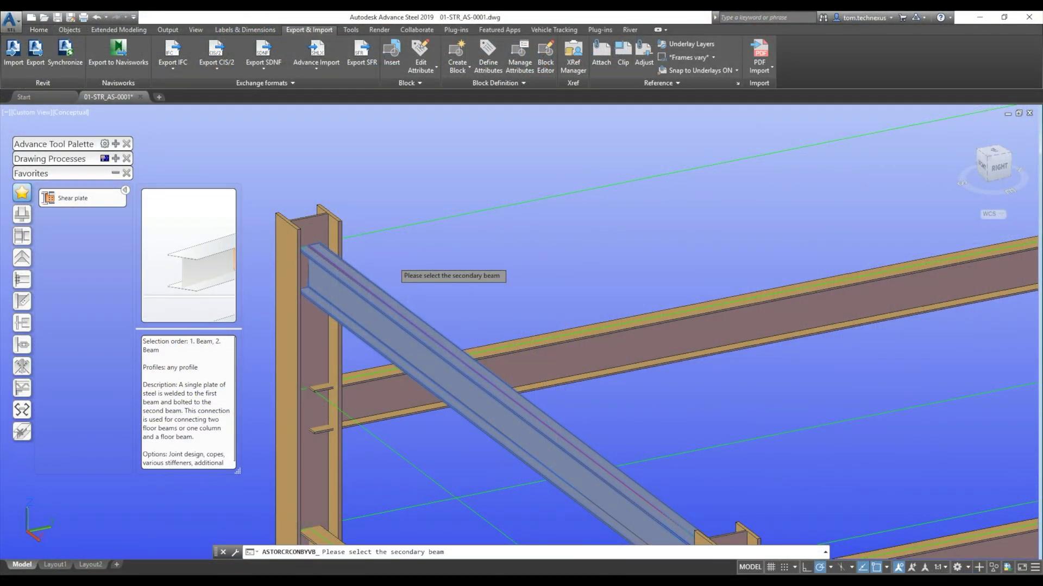
# Pick the secondary beam for the shear plate and bring up the ASvsFusion drawing.
pyautogui.click(391, 321)
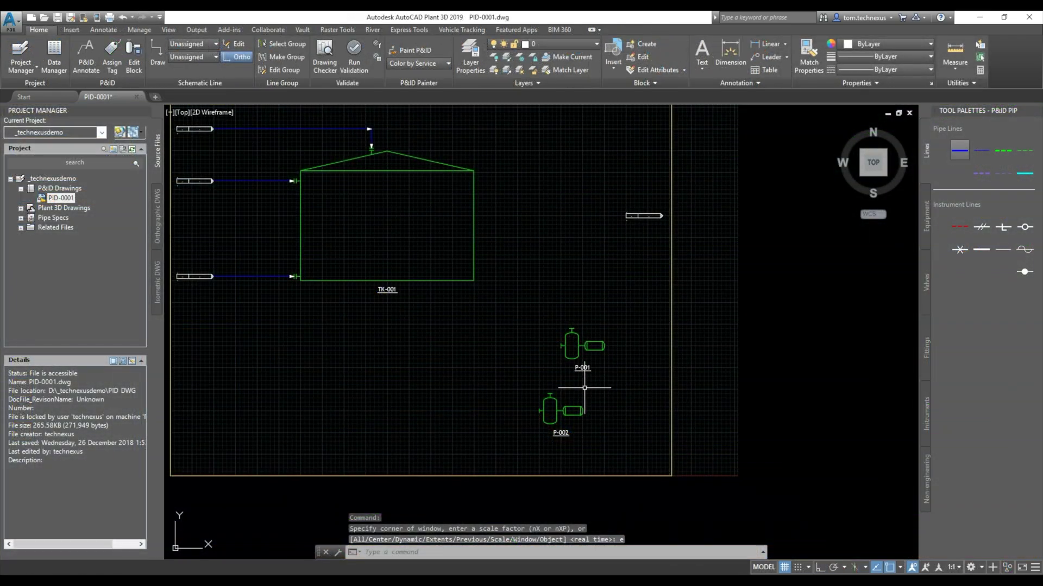
pyautogui.scroll(2, 595, 359)
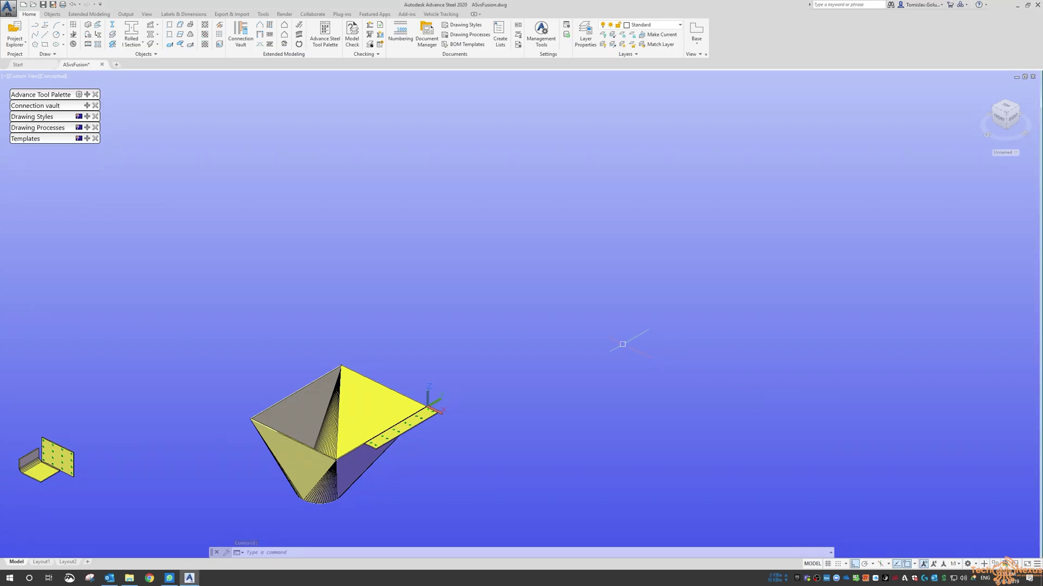
# Reset the UCS to World and orbit the view around the model.
pyautogui.write('cs')
pyautogui.press('Return')
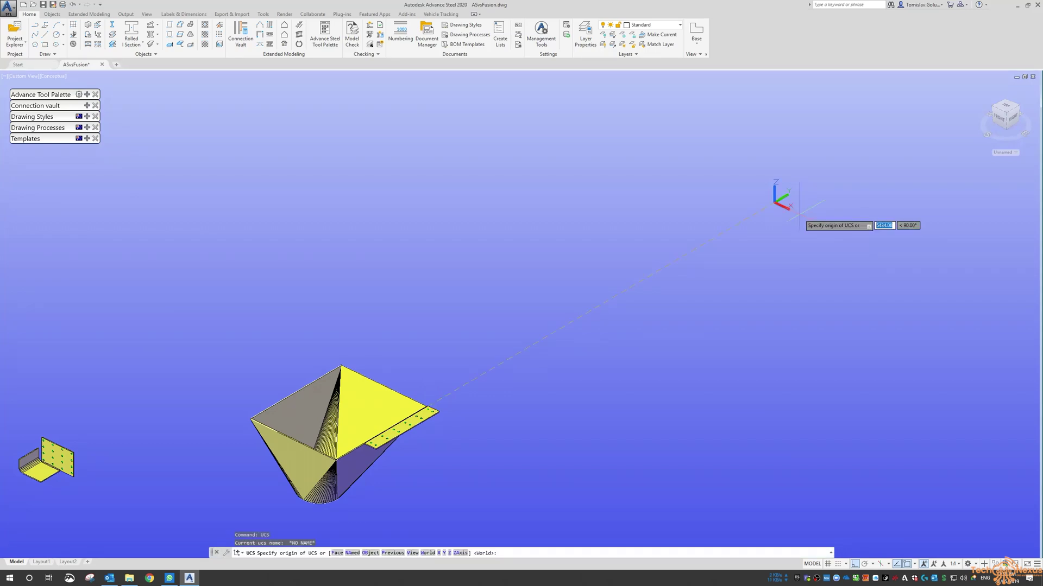
pyautogui.press('Return')
pyautogui.scroll(-3, 560, 202)
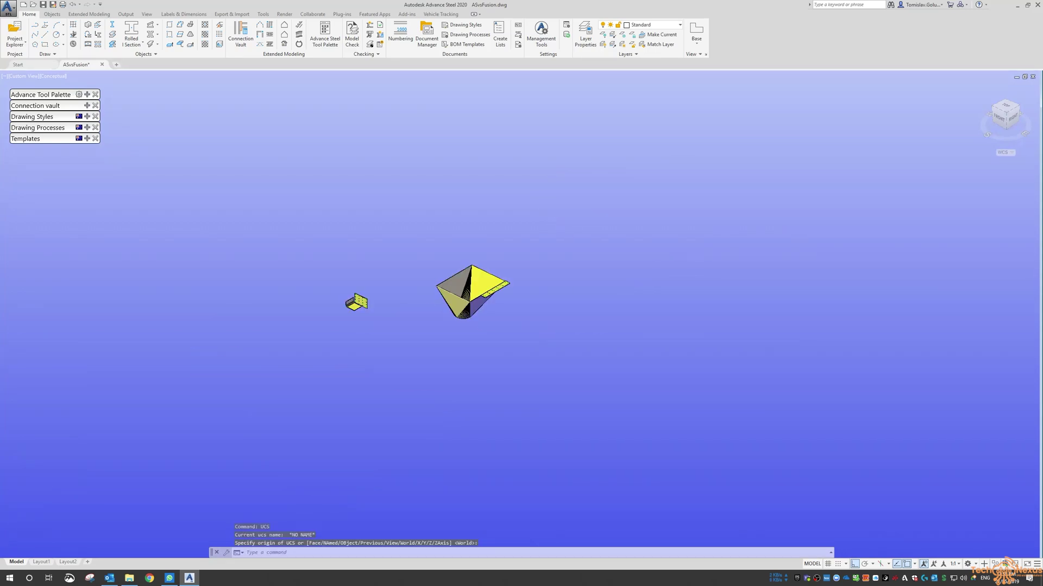
pyautogui.keyDown('shift'); pyautogui.moveTo(619, 196); pyautogui.dragTo(349, 222, button='middle'); pyautogui.keyUp('shift')
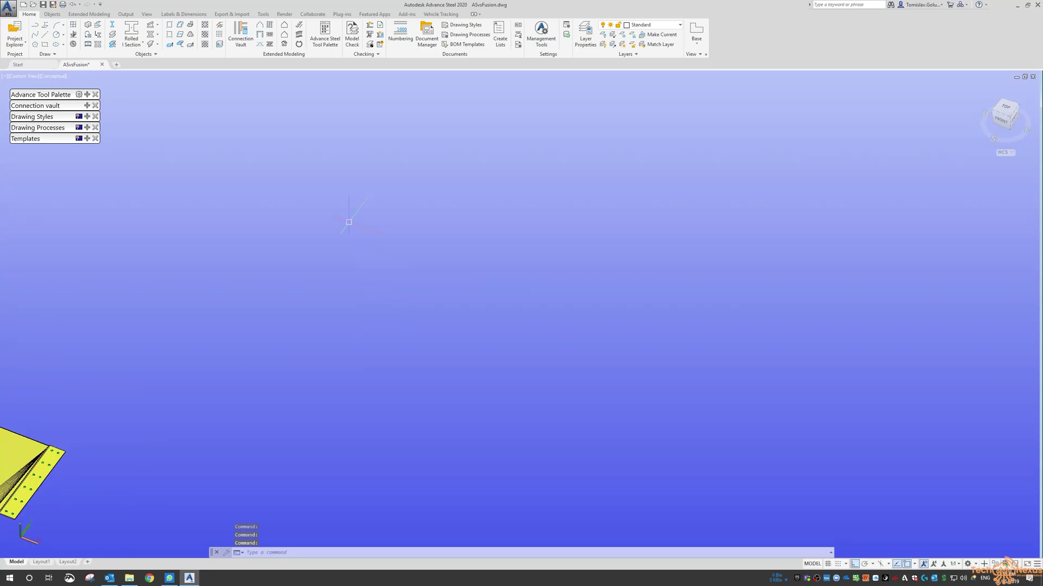
# Draw a 10 mm Steel 250 rectangular plate by diagonal and show the Features palette.
pyautogui.click(188, 36)
pyautogui.click(251, 333)
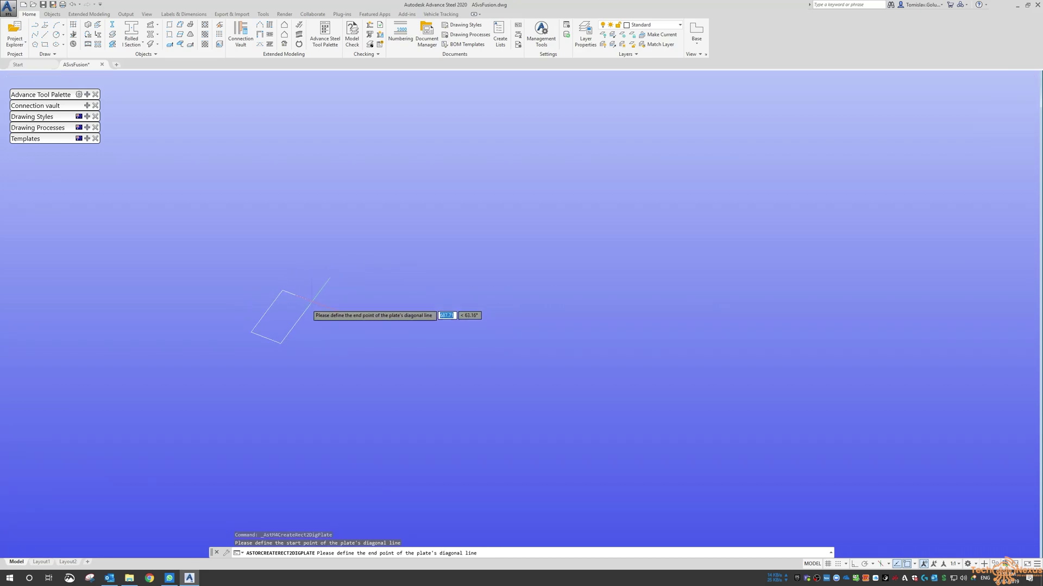
pyautogui.click(303, 314)
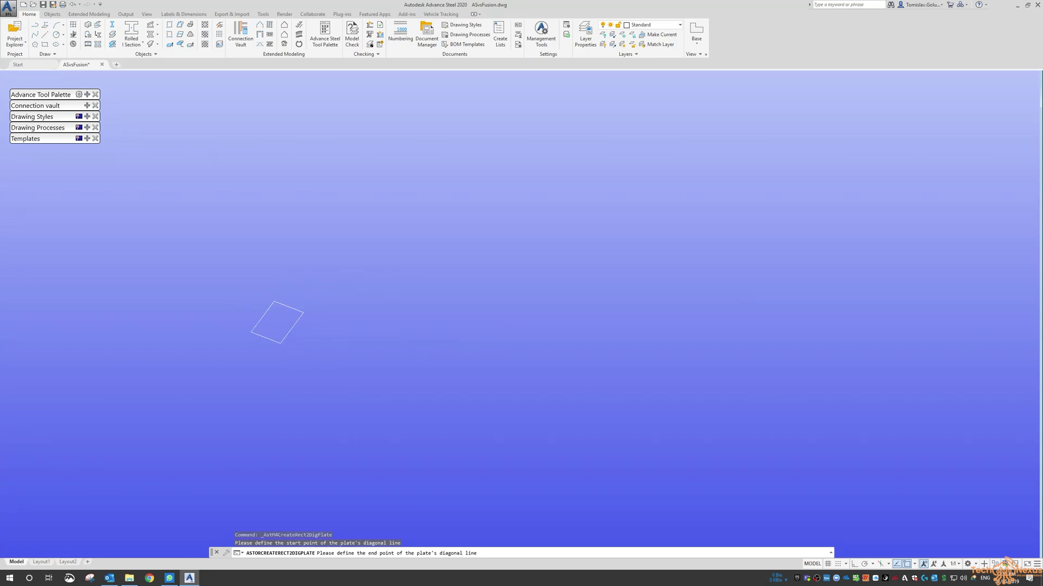
pyautogui.scroll(5, 271, 318)
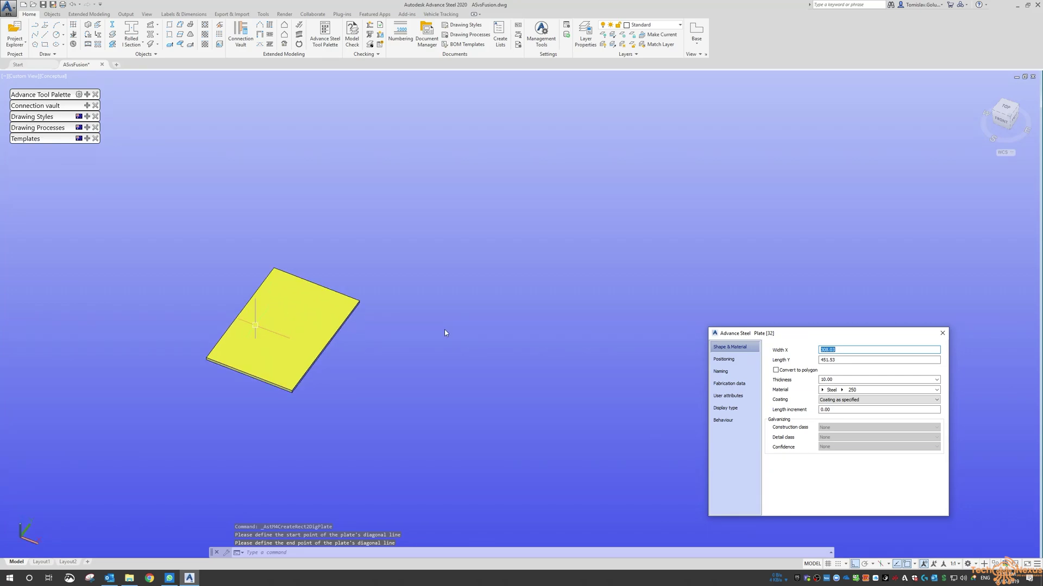
pyautogui.click(942, 333)
pyautogui.scroll(4, 119, 194)
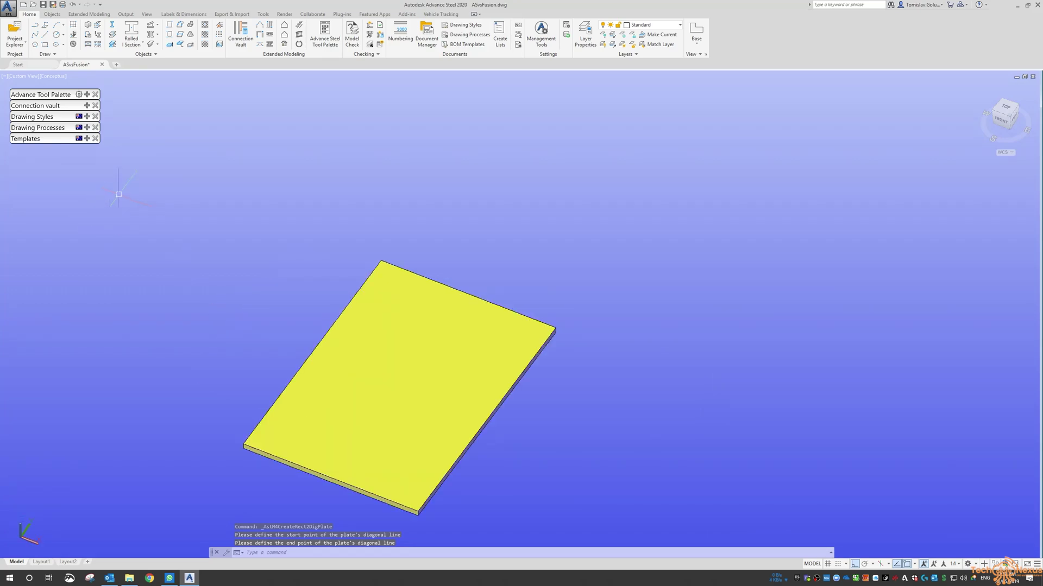
pyautogui.click(87, 95)
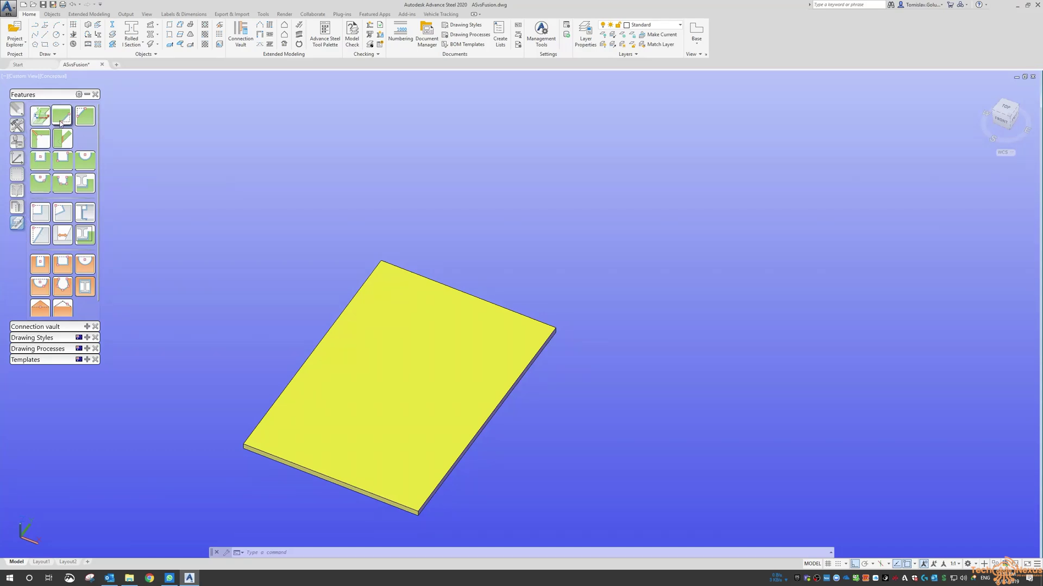
# Apply a Convex edge processing with radius 5.00 to the plate's front long edge.
pyautogui.moveTo(269, 269); pyautogui.dragTo(293, 186, button='middle')
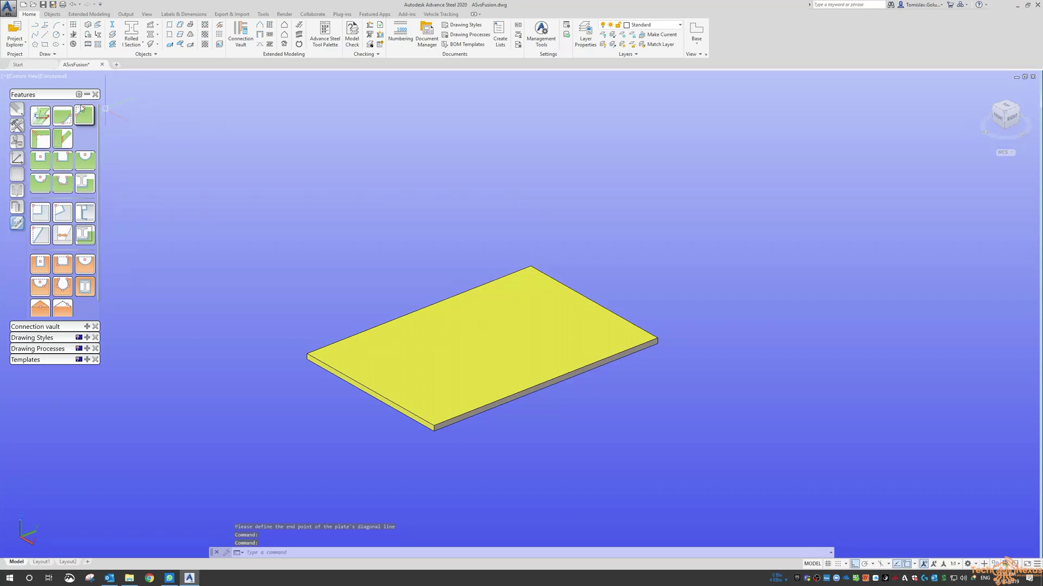
pyautogui.click(62, 116)
pyautogui.click(418, 418)
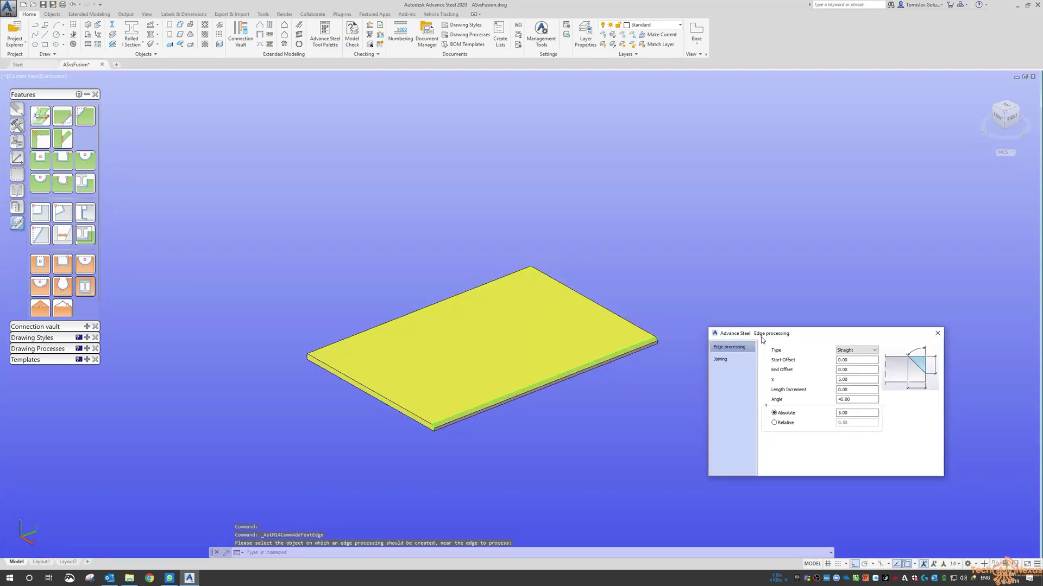
pyautogui.scroll(5, 445, 427)
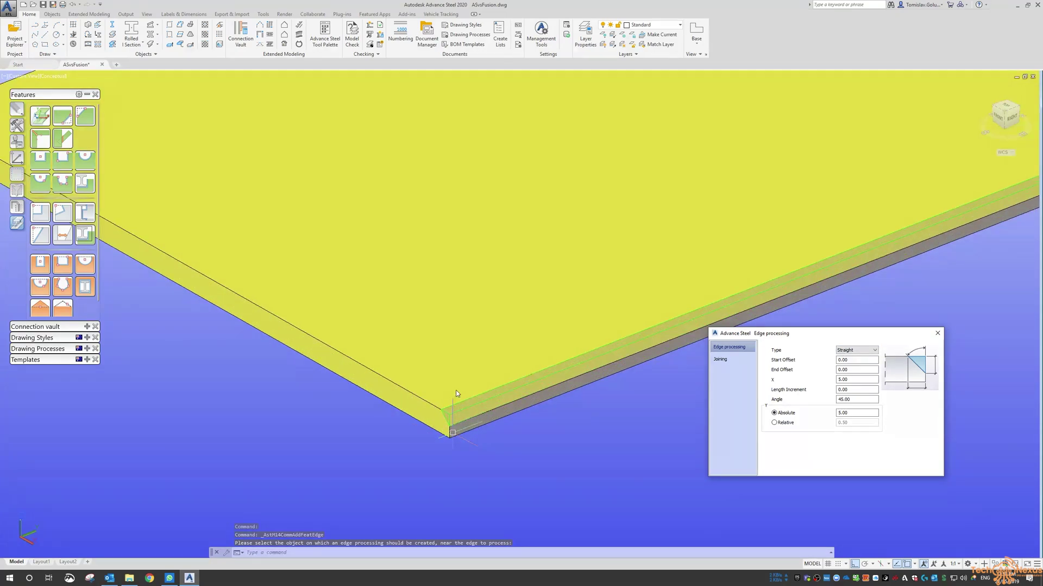
pyautogui.click(855, 351)
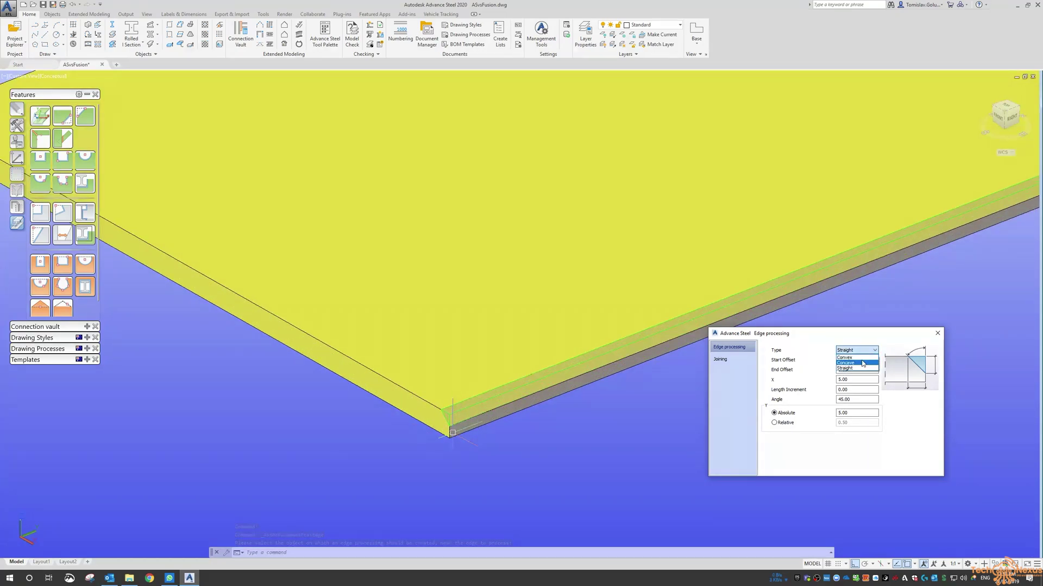
pyautogui.click(859, 359)
pyautogui.click(856, 350)
pyautogui.click(852, 370)
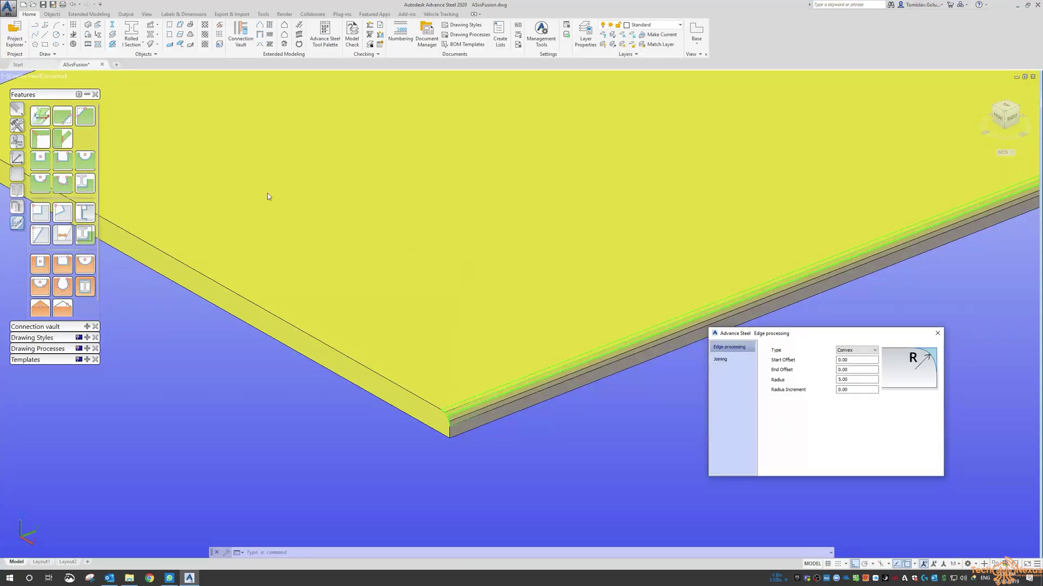
pyautogui.click(937, 334)
pyautogui.scroll(-5, 798, 363)
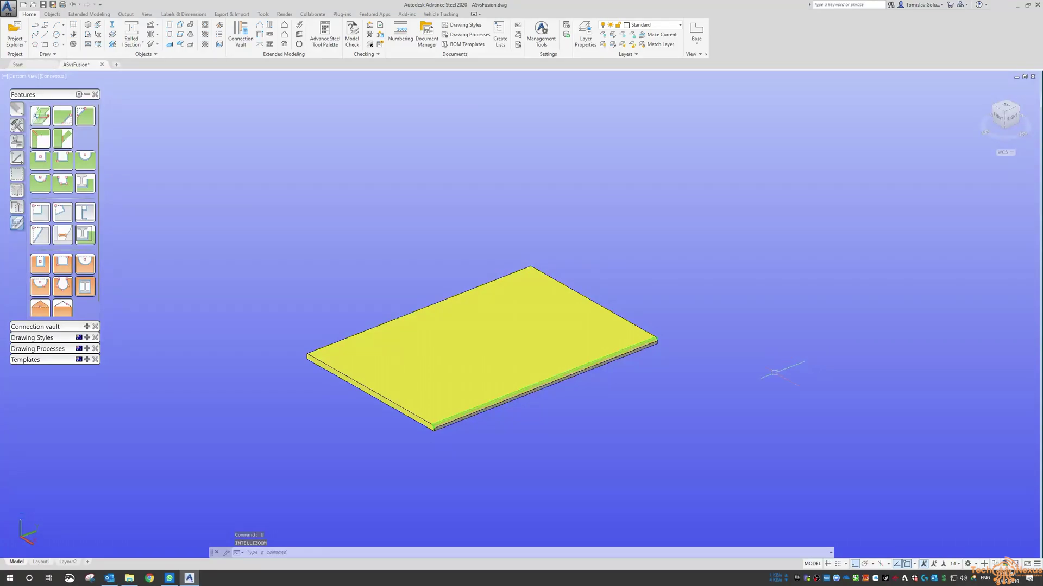
pyautogui.scroll(5, 619, 462)
pyautogui.click(144, 212)
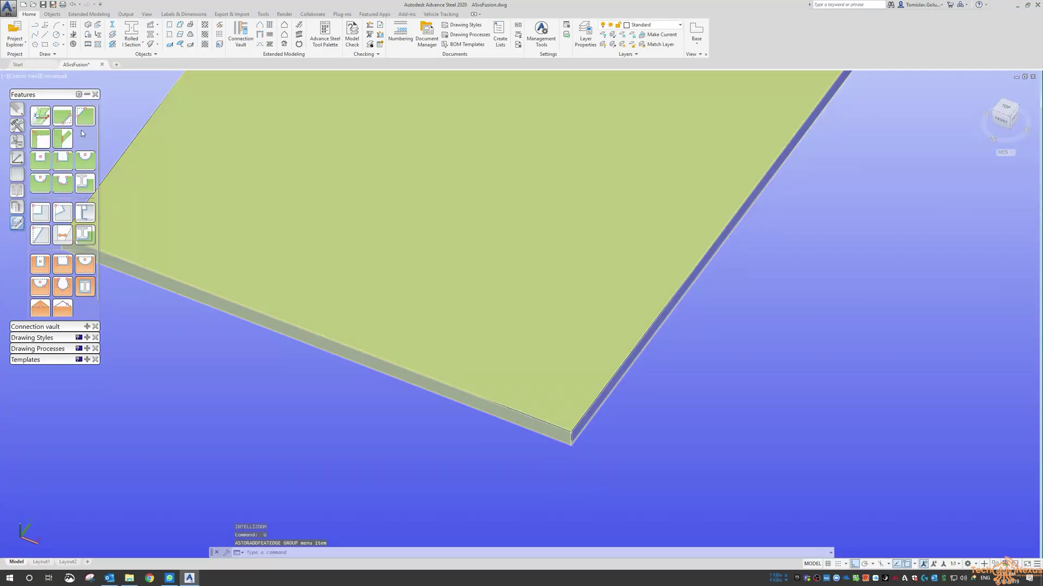
pyautogui.click(81, 115)
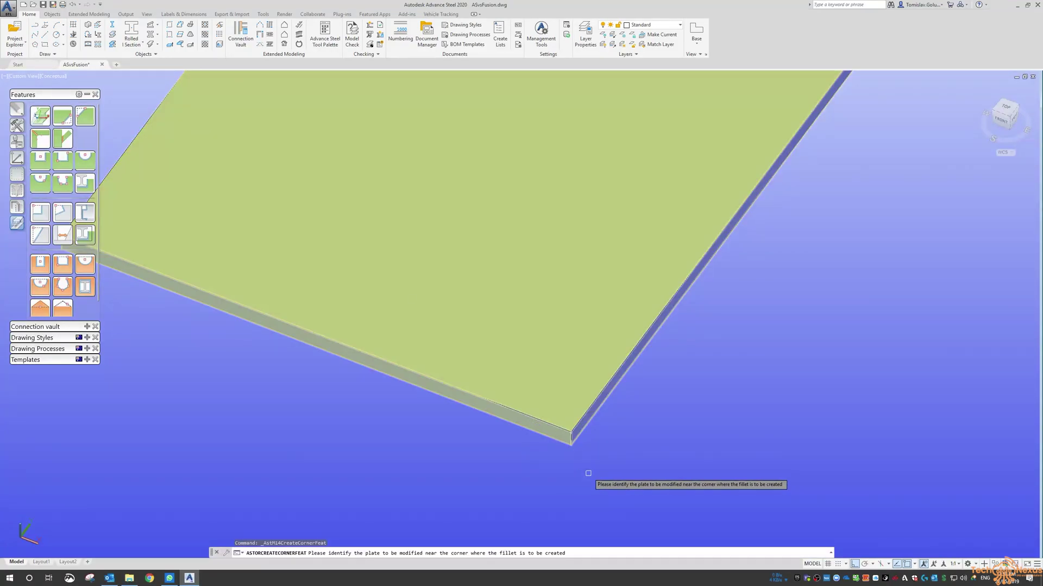
pyautogui.click(569, 441)
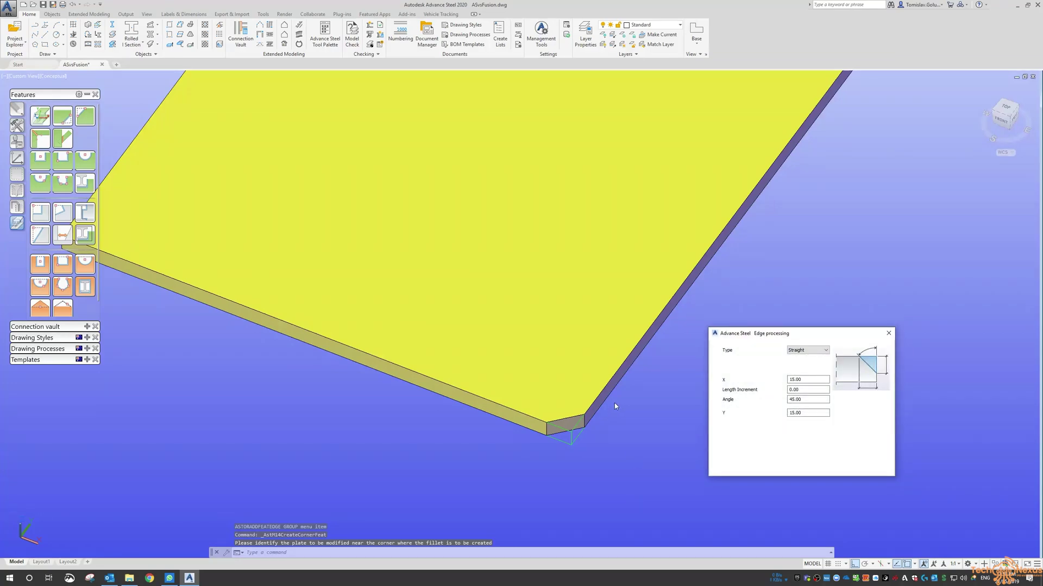
pyautogui.click(809, 350)
pyautogui.click(809, 360)
pyautogui.click(809, 350)
pyautogui.click(809, 359)
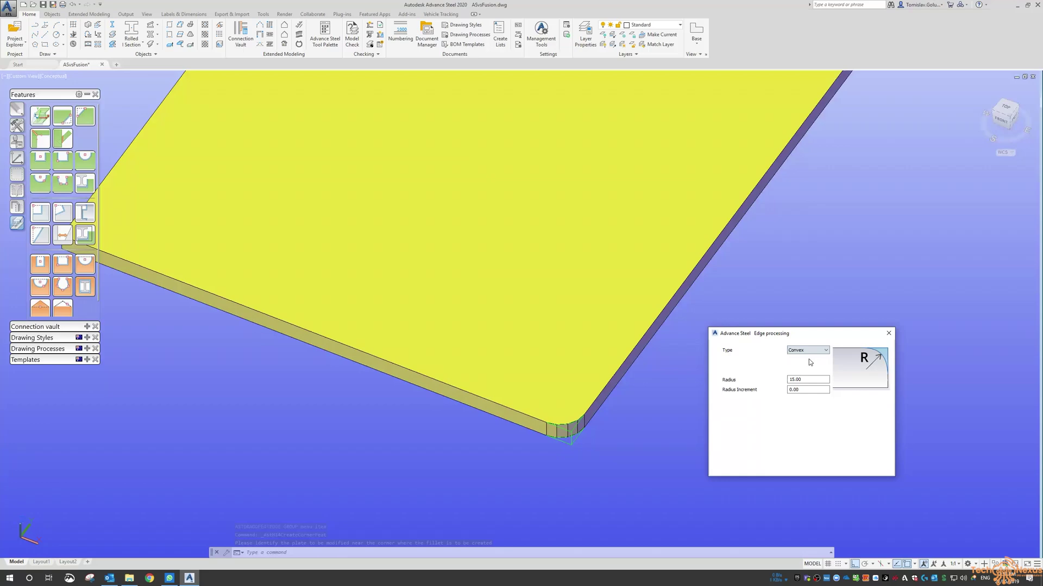
pyautogui.press('Escape')
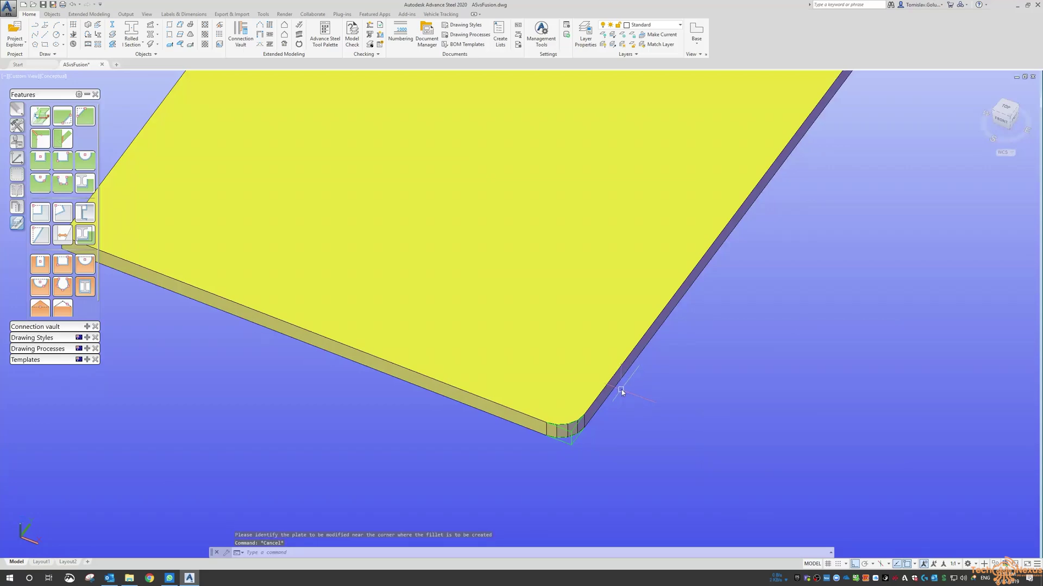
pyautogui.hotkey('ctrl', 'z')
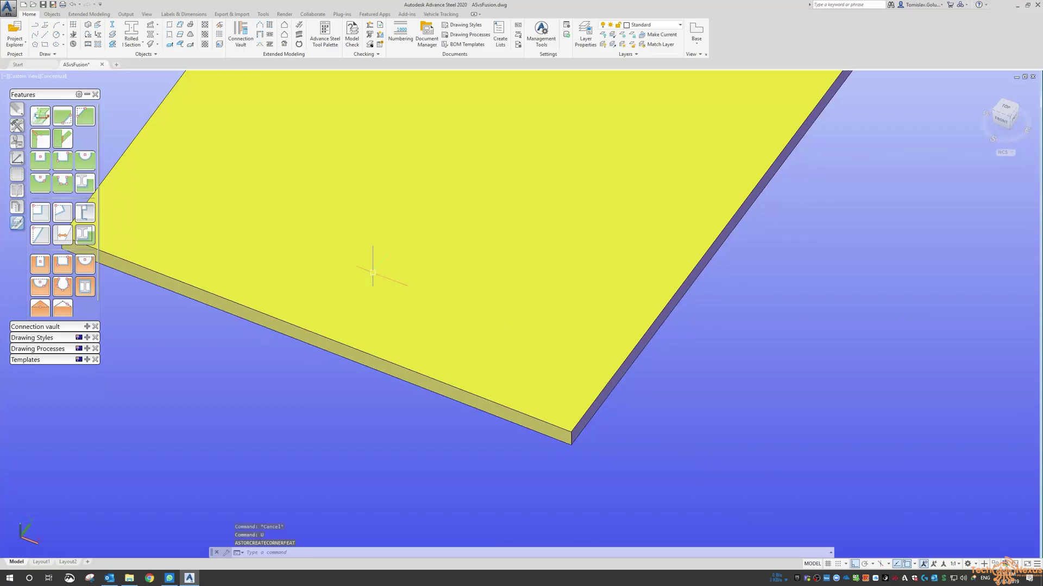
# Cut a rectangular contour hole in the middle of the plate with snapping off.
pyautogui.click(37, 166)
pyautogui.moveTo(312, 261); pyautogui.dragTo(438, 317, button='middle')
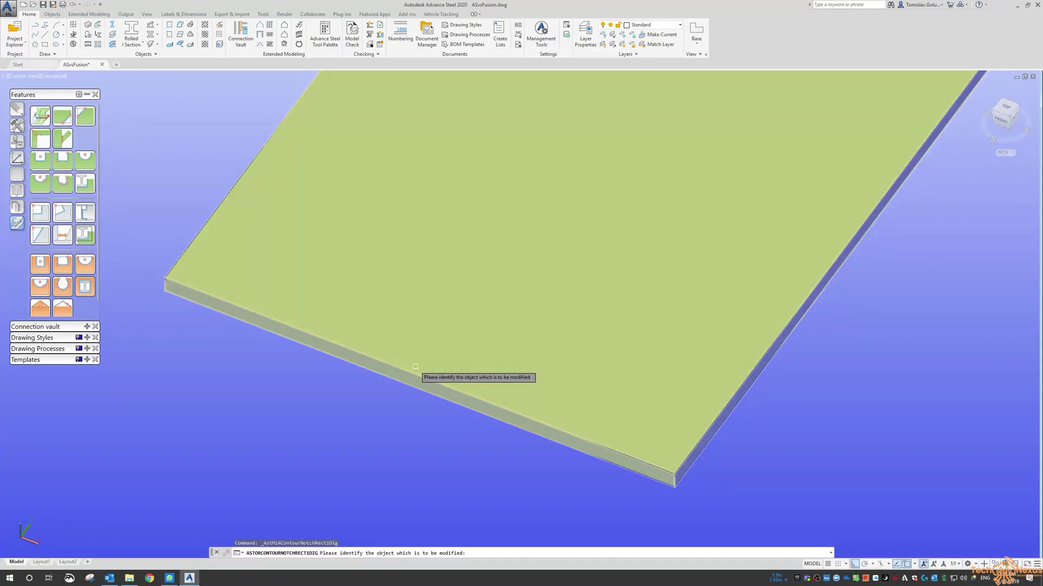
pyautogui.click(391, 390)
pyautogui.press('F3')
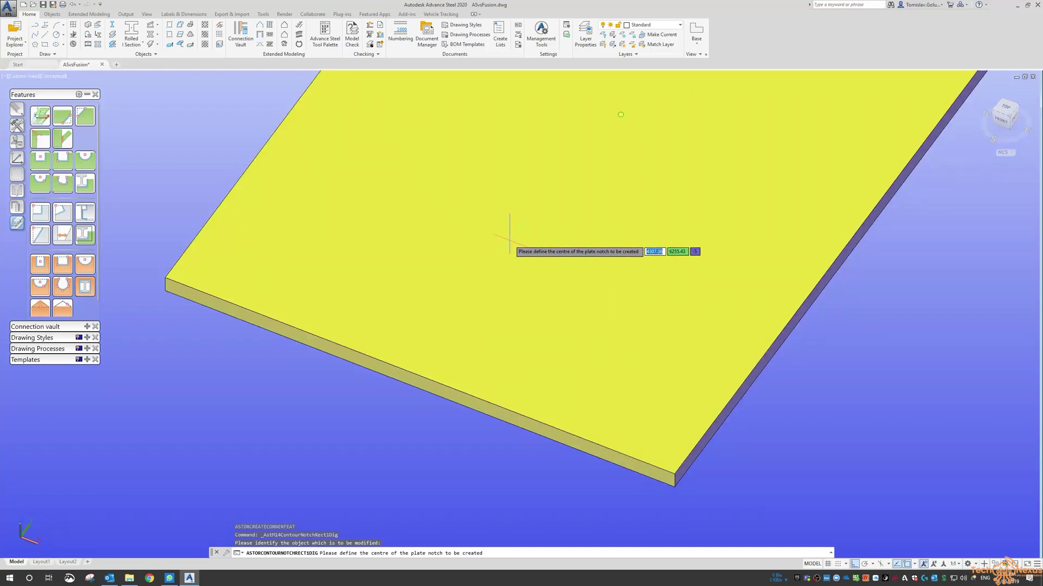
pyautogui.click(492, 236)
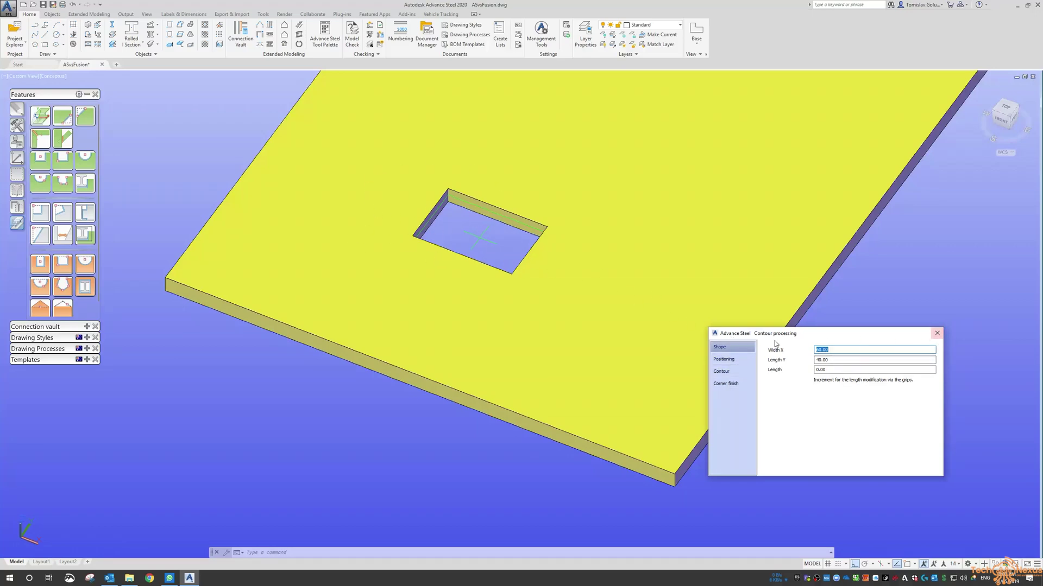
# Erase the rectangular hole contour with E so the plate is solid.
pyautogui.click(937, 332)
pyautogui.write('e')
pyautogui.press('Return')
pyautogui.click(542, 206)
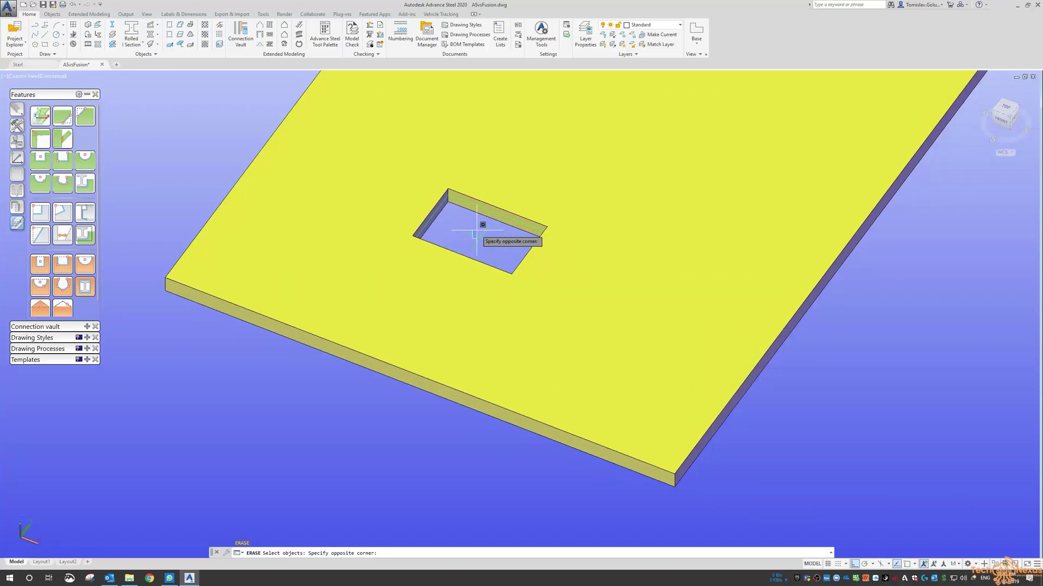
pyautogui.click(466, 228)
pyautogui.press('Return')
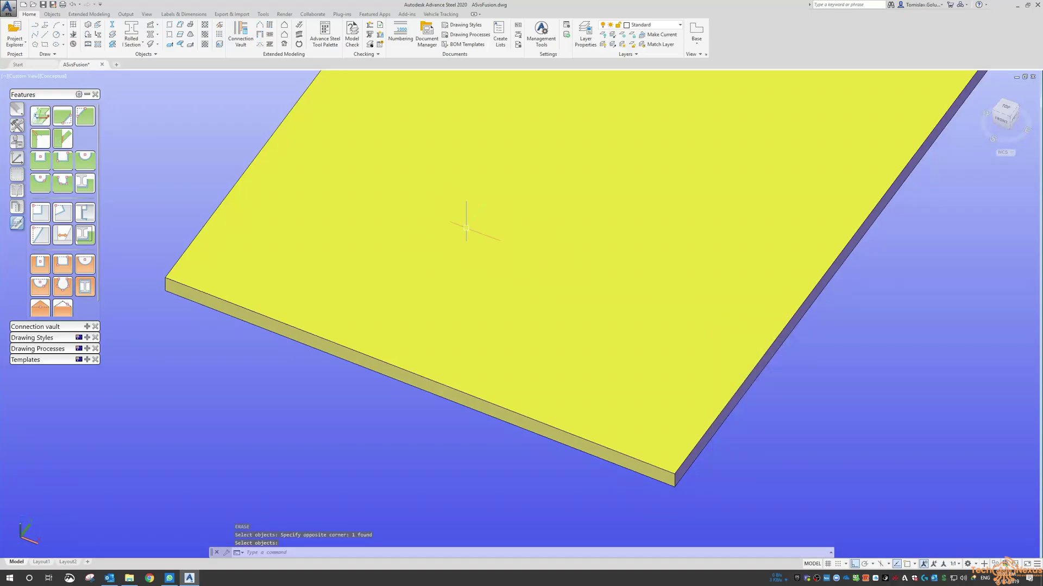
pyautogui.click(61, 162)
pyautogui.click(403, 380)
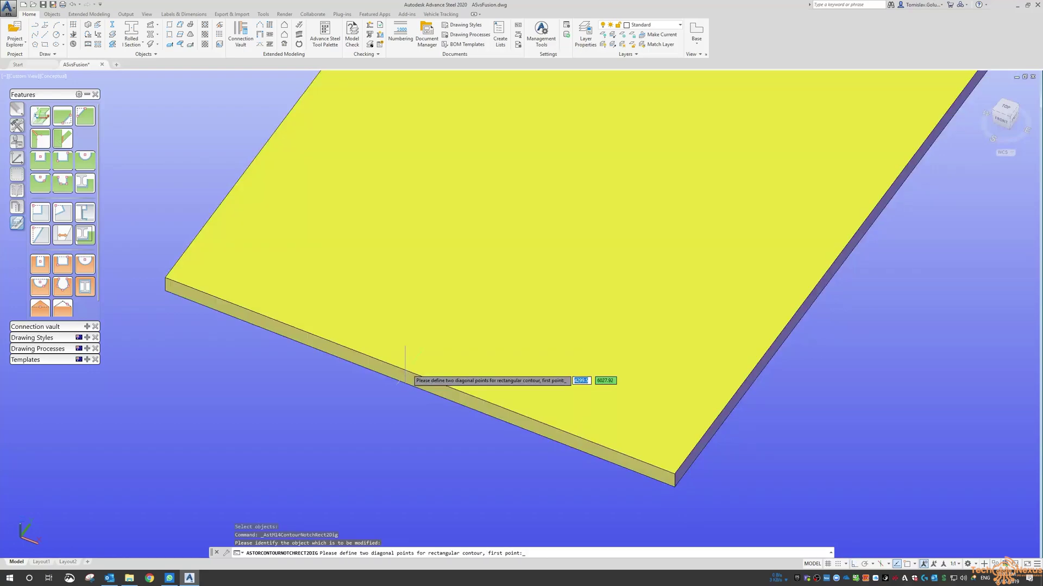
pyautogui.click(421, 273)
pyautogui.click(605, 223)
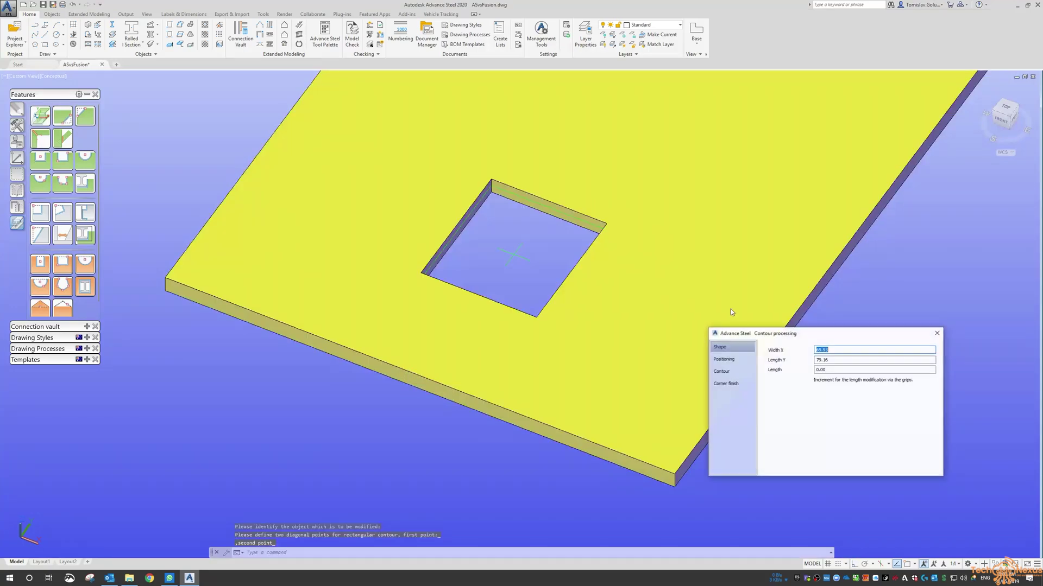
pyautogui.press('Escape')
pyautogui.write('e')
pyautogui.press('Return')
pyautogui.click(521, 255)
pyautogui.press('Return')
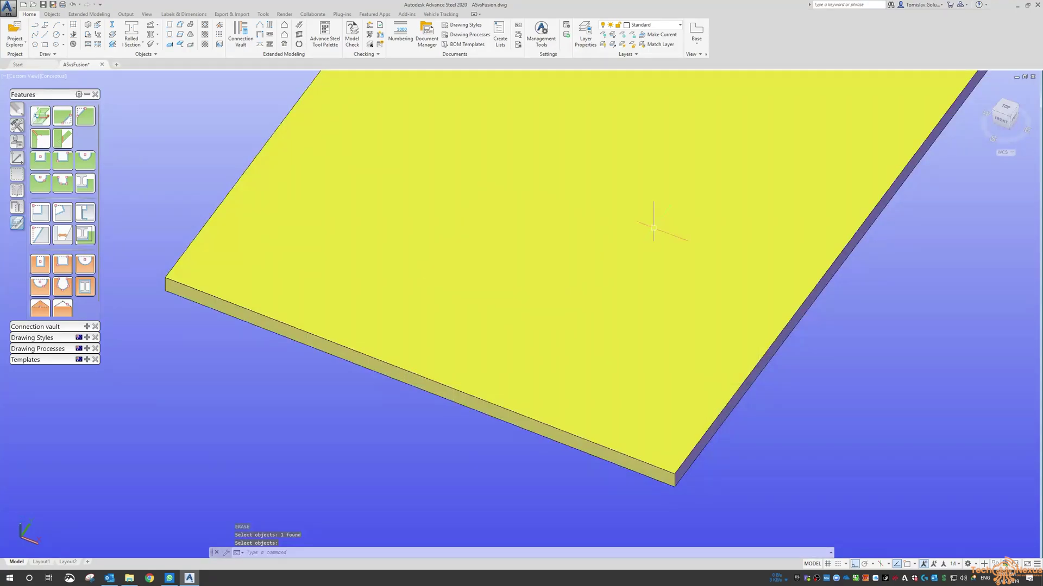
pyautogui.scroll(2, 653, 228)
pyautogui.click(85, 160)
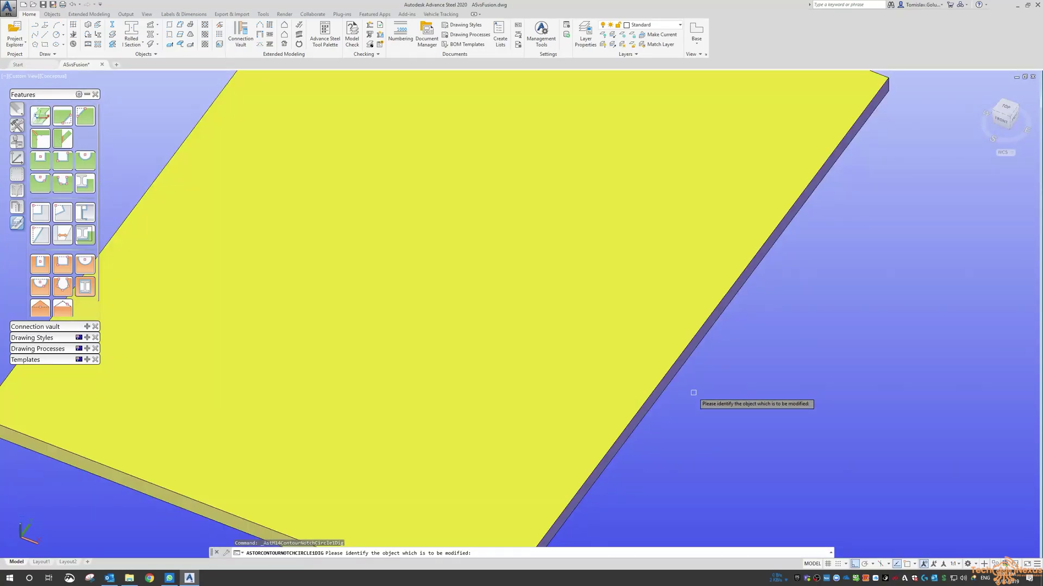
pyautogui.click(693, 392)
pyautogui.click(465, 239)
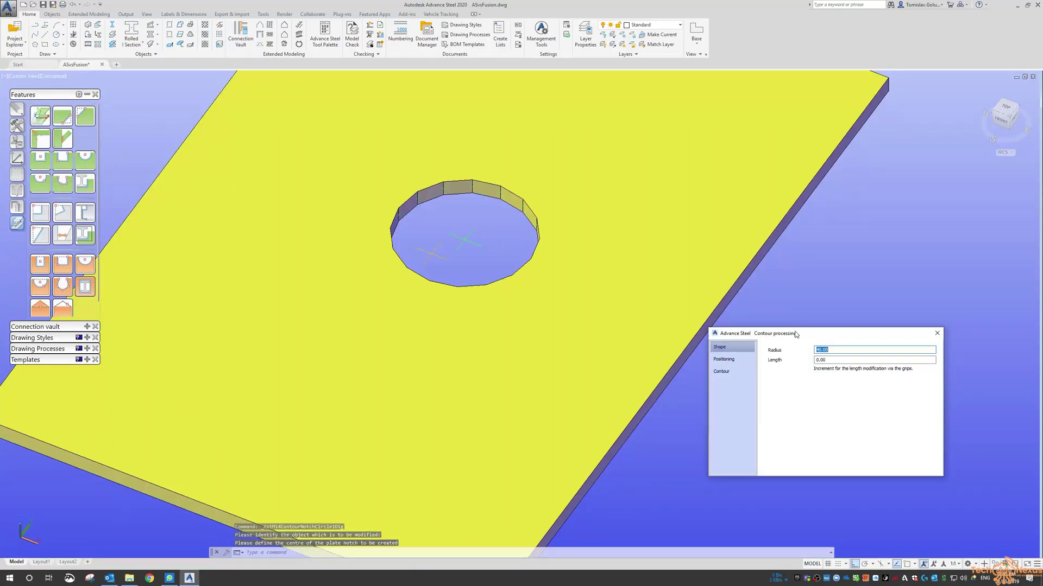
pyautogui.click(937, 333)
pyautogui.click(465, 236)
pyautogui.write('e')
pyautogui.press('Return')
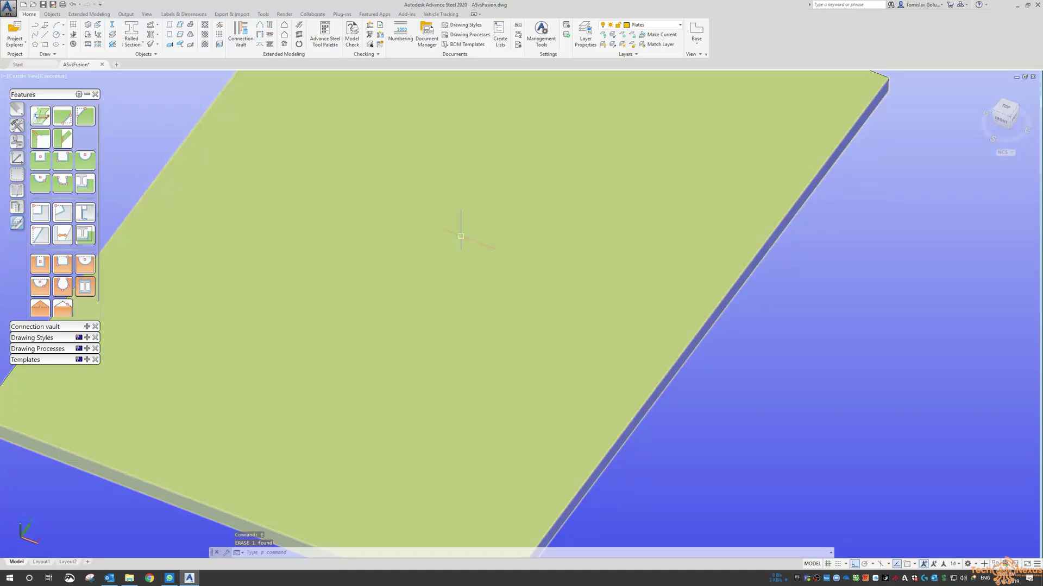
pyautogui.moveTo(458, 226); pyautogui.dragTo(561, 239, button='middle')
pyautogui.scroll(-2, 561, 239)
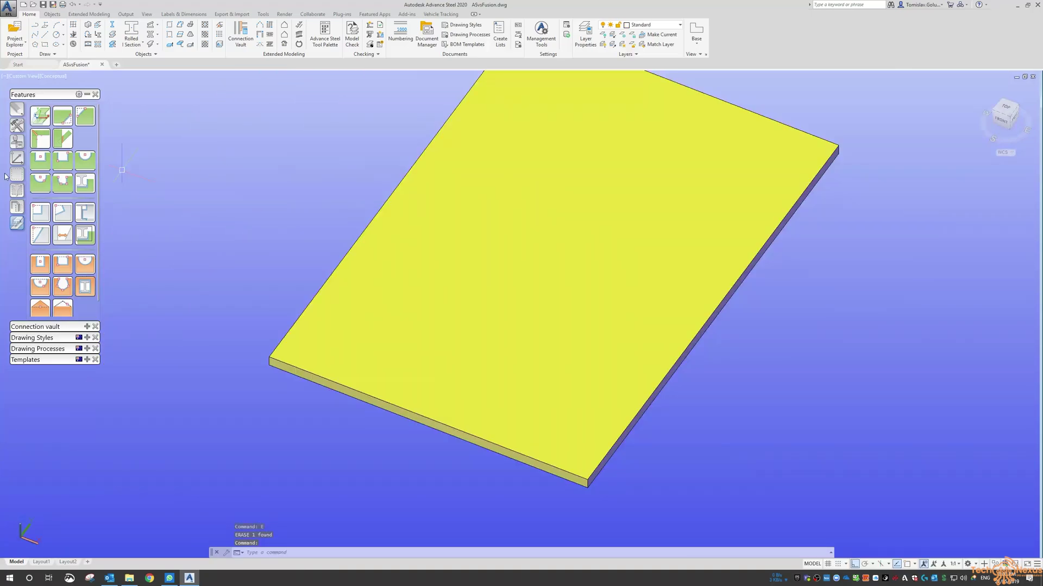
pyautogui.click(63, 185)
pyautogui.click(364, 378)
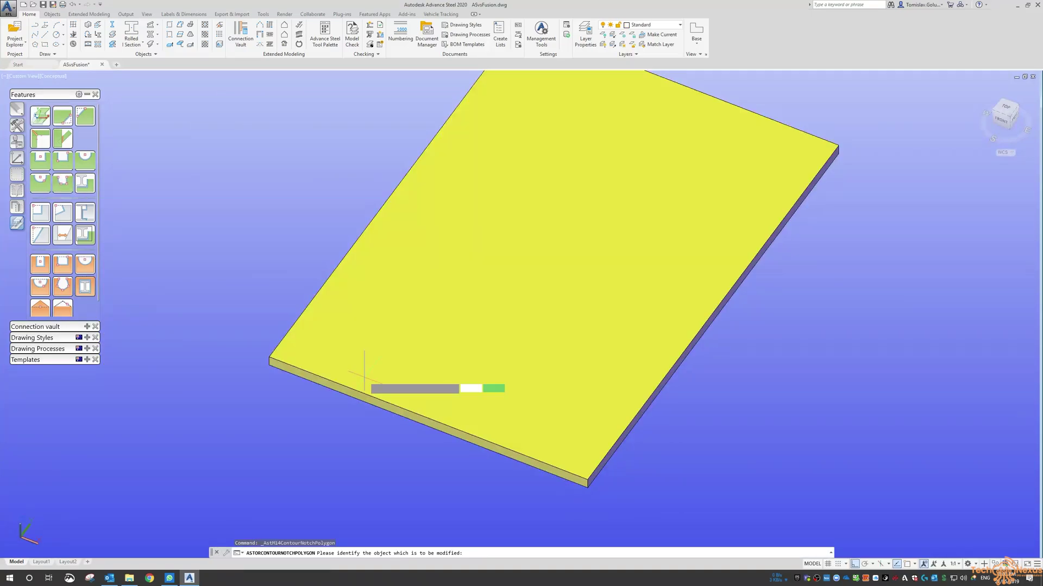
pyautogui.click(366, 242)
pyautogui.click(448, 272)
pyautogui.click(495, 207)
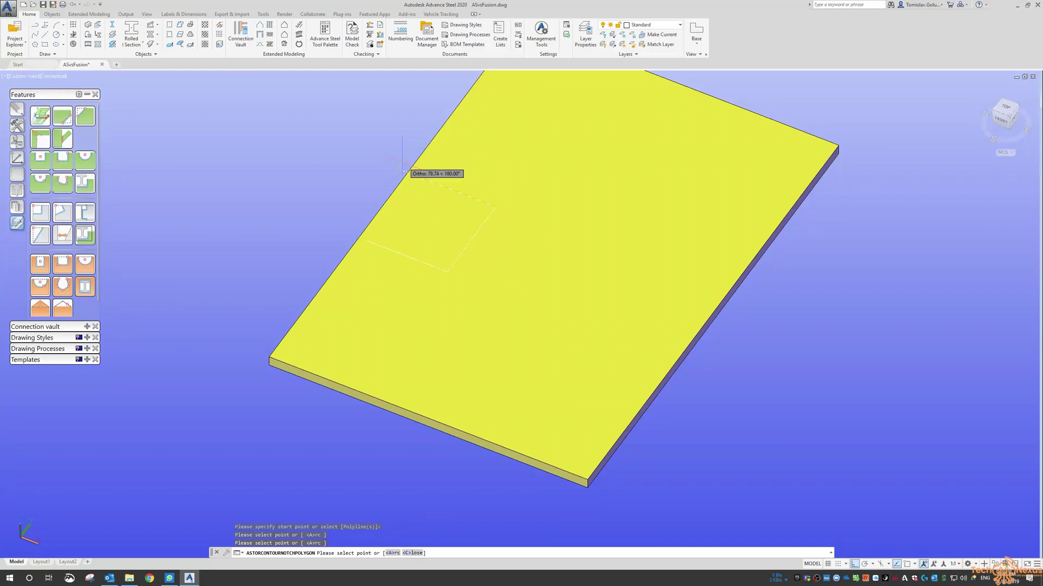
pyautogui.click(391, 166)
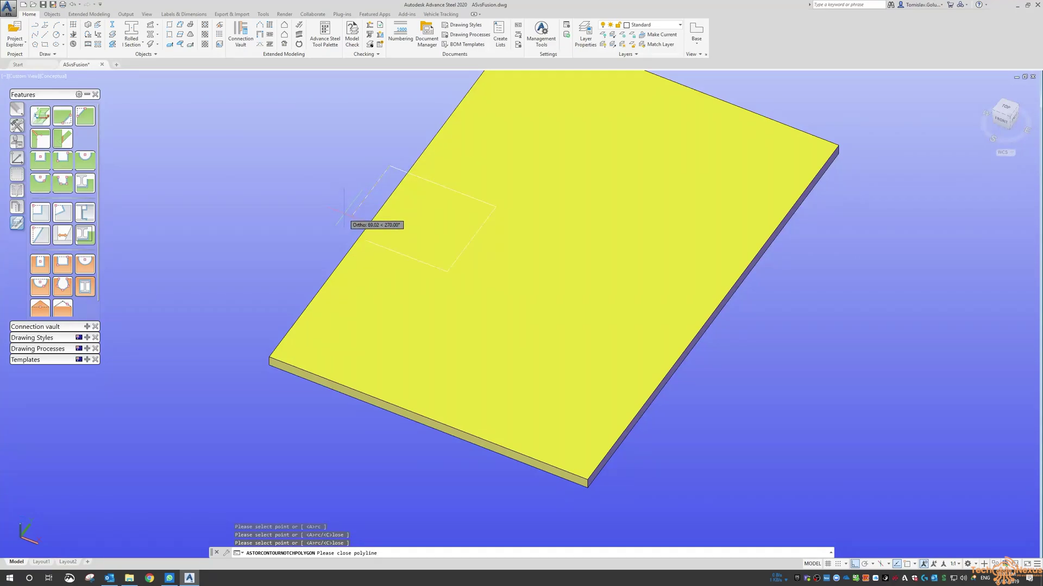
pyautogui.click(366, 242)
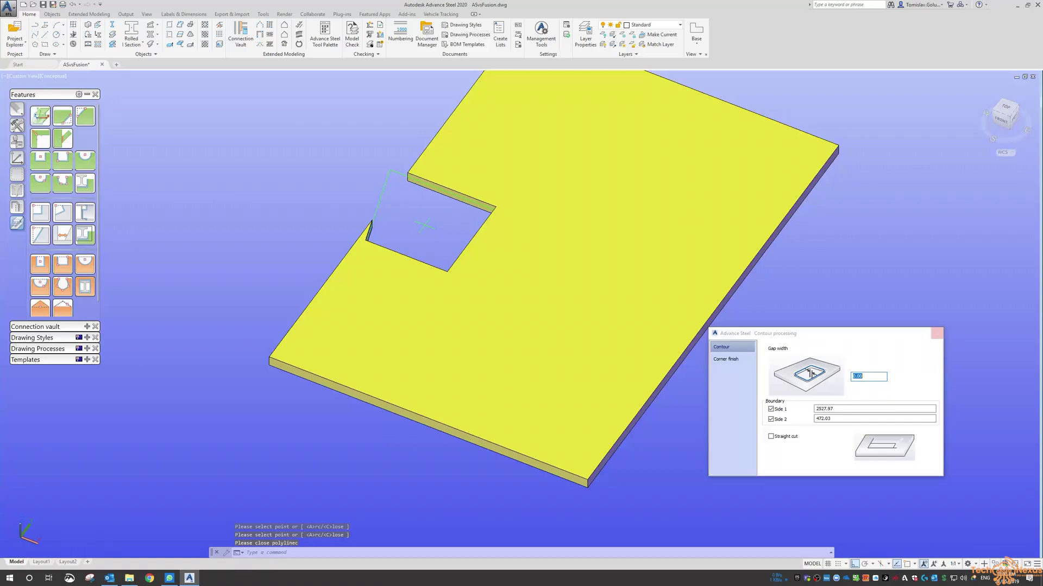
pyautogui.click(937, 333)
pyautogui.click(377, 203)
pyautogui.click(377, 202)
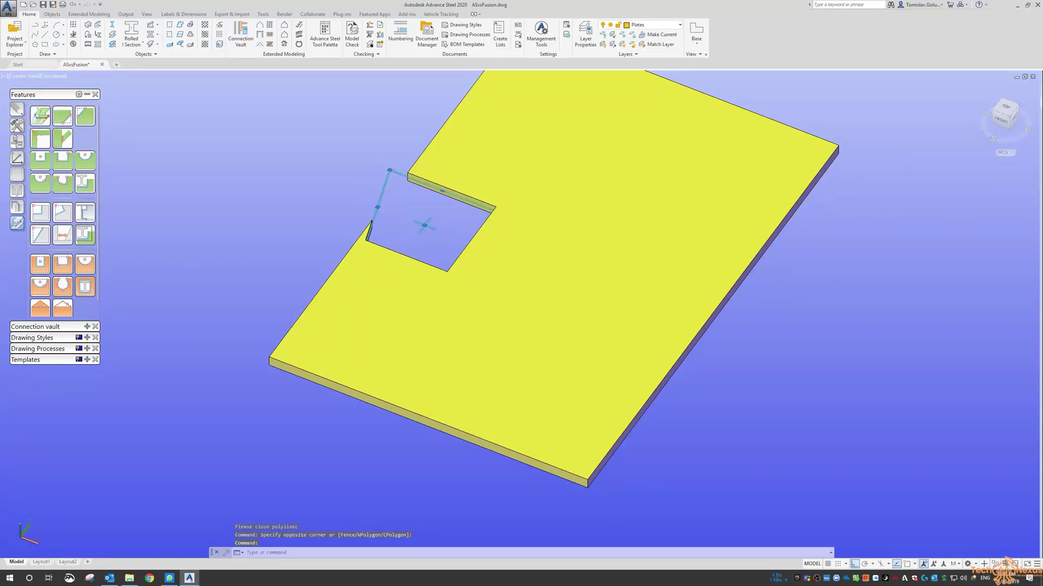
pyautogui.write('e3')
pyautogui.press('Return')
pyautogui.write('e')
pyautogui.press('Return')
pyautogui.scroll(-3, 447, 262)
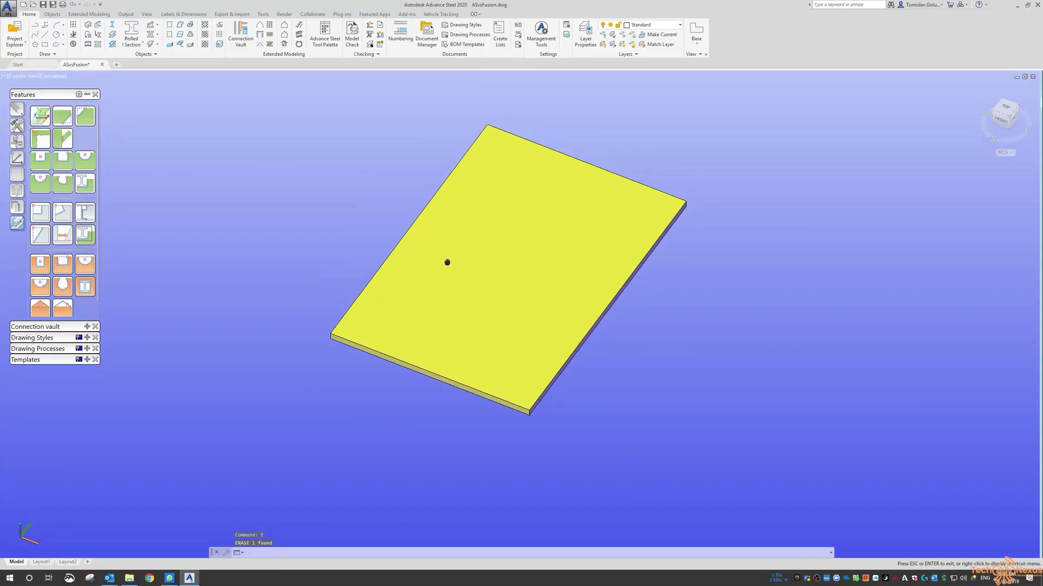
pyautogui.moveTo(447, 263)
pyautogui.keyDown('shift'); pyautogui.mouseDown(button='middle')
pyautogui.moveTo(514, 291)
pyautogui.moveTo(188, 76)
pyautogui.mouseUp(button='middle'); pyautogui.keyUp('shift')
# Place an I-section column at the midpoint between the plate's opposite corners.
pyautogui.click(97, 26)
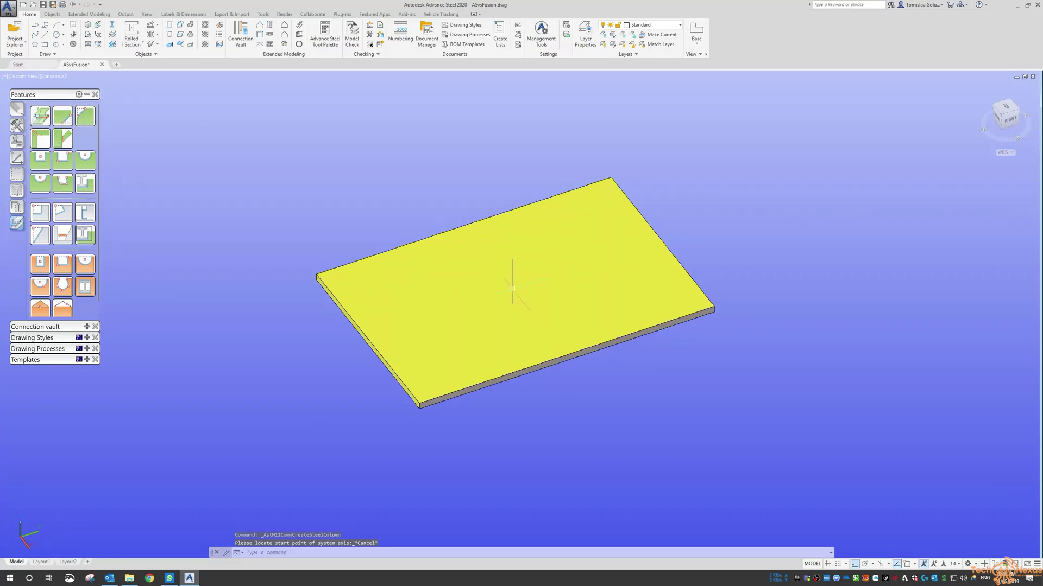
pyautogui.press('BackSpace')
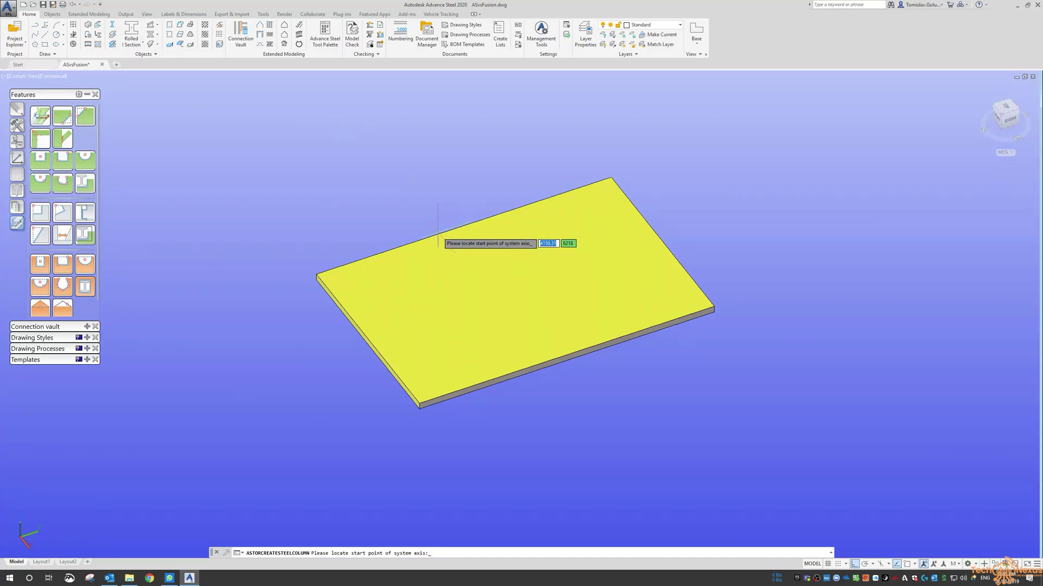
pyautogui.keyDown('shift'); pyautogui.rightClick(385, 204); pyautogui.keyUp('shift')
pyautogui.click(412, 230)
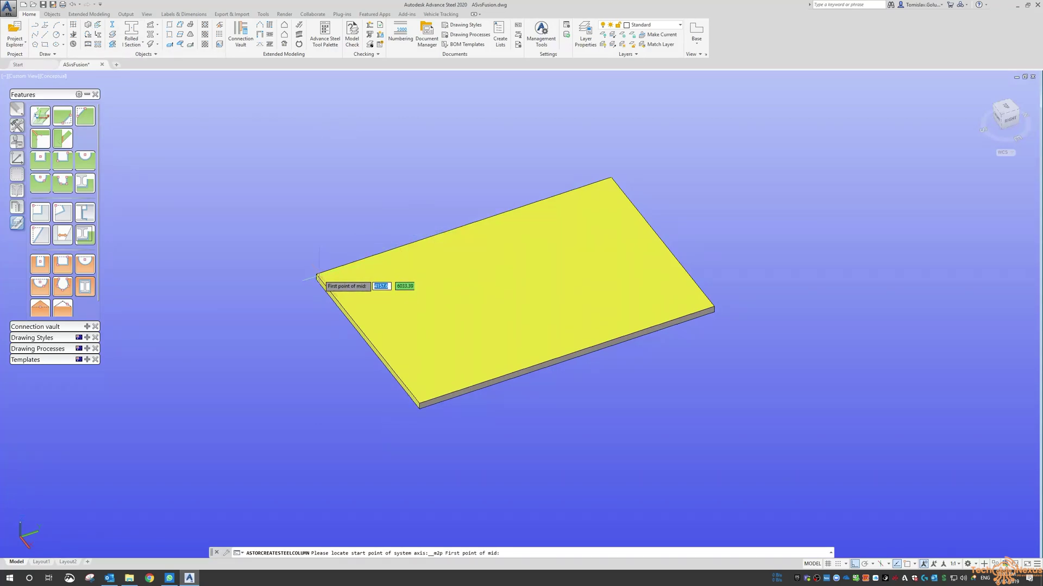
pyautogui.click(317, 275)
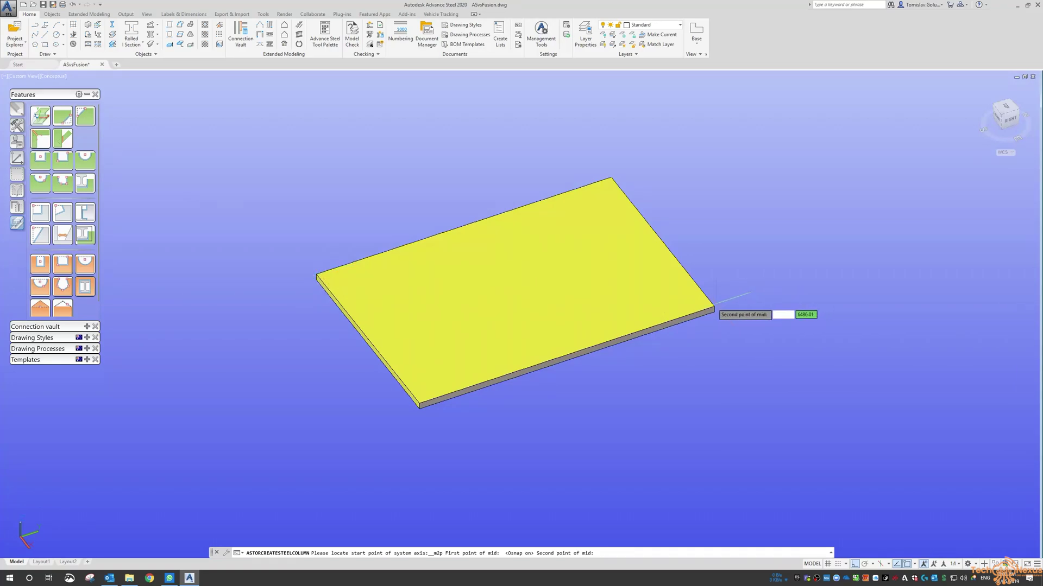
pyautogui.click(714, 307)
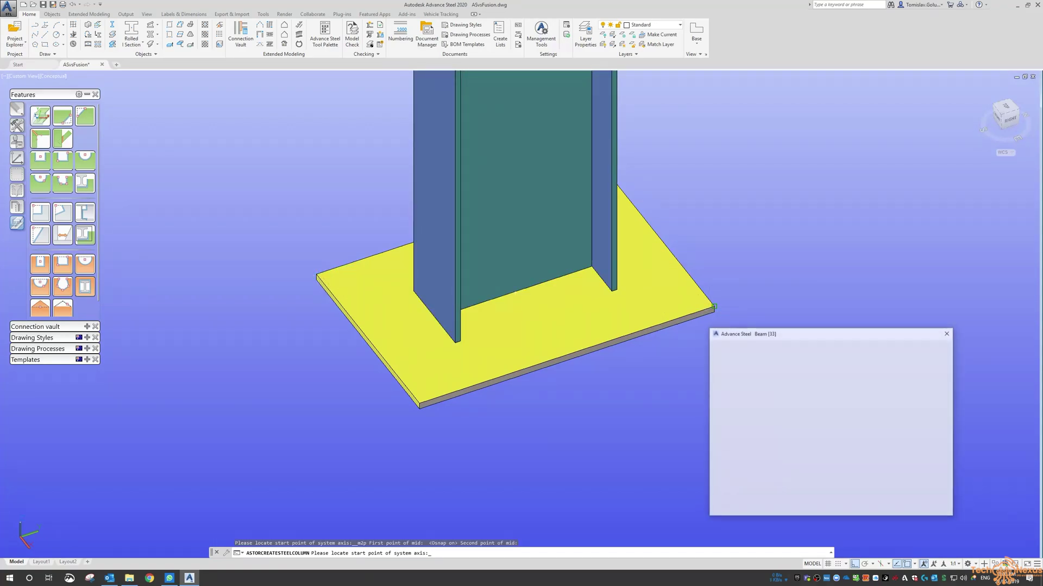
pyautogui.click(948, 334)
# Move the column downward so it passes through the plate.
pyautogui.write('m')
pyautogui.press('space')
pyautogui.click(700, 158)
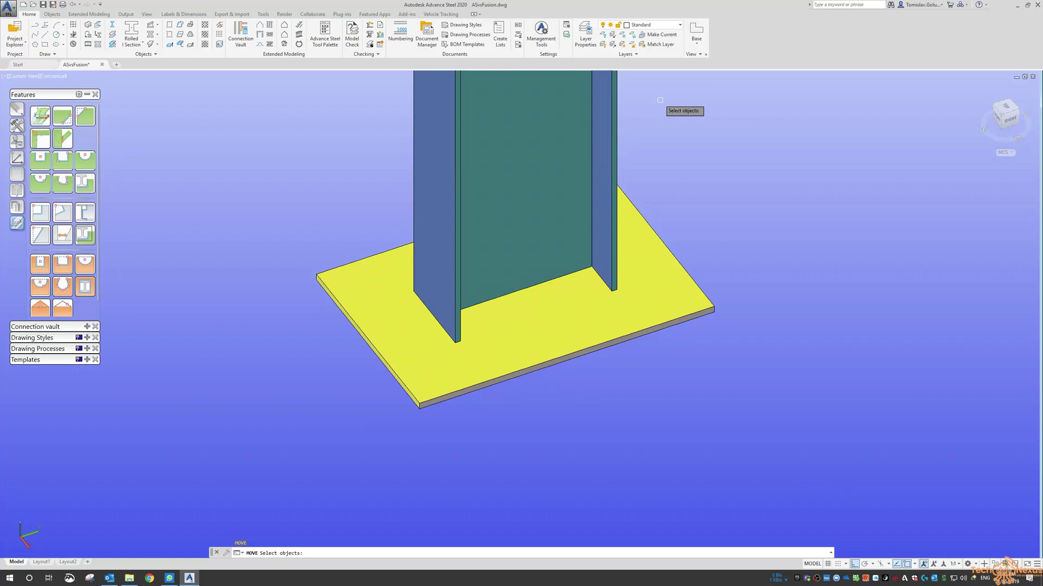
pyautogui.click(551, 109)
pyautogui.press('Return')
pyautogui.click(780, 137)
pyautogui.click(845, 325)
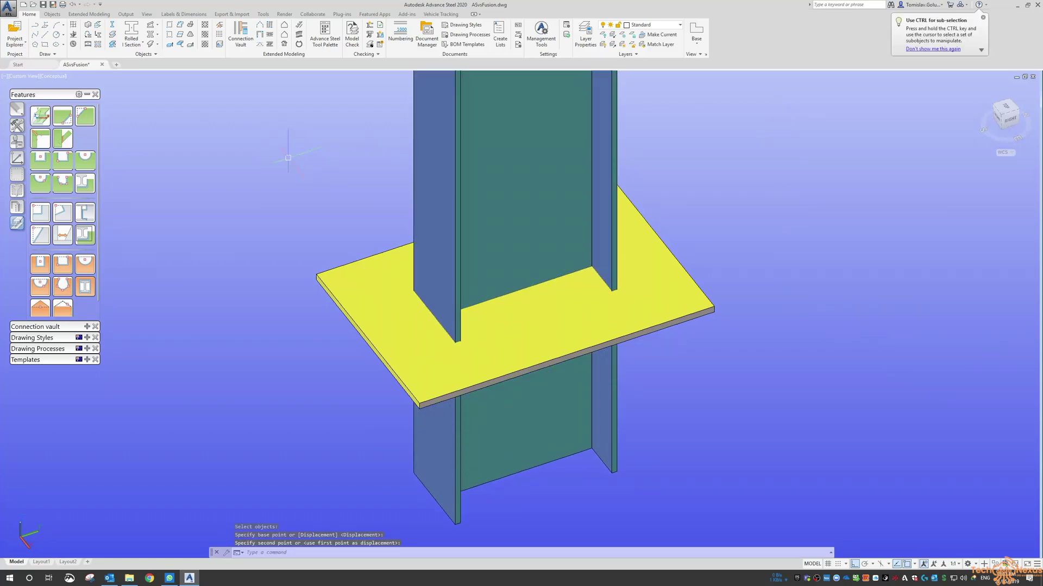
# Use Element contour to cut the plate around the column with a 10 mm gap width.
pyautogui.click(92, 191)
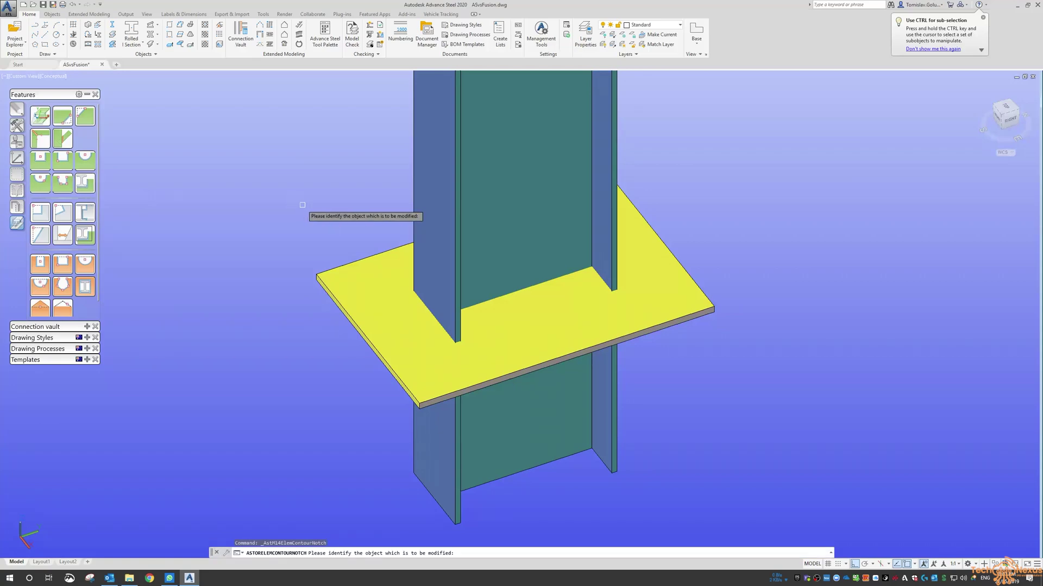
pyautogui.click(382, 248)
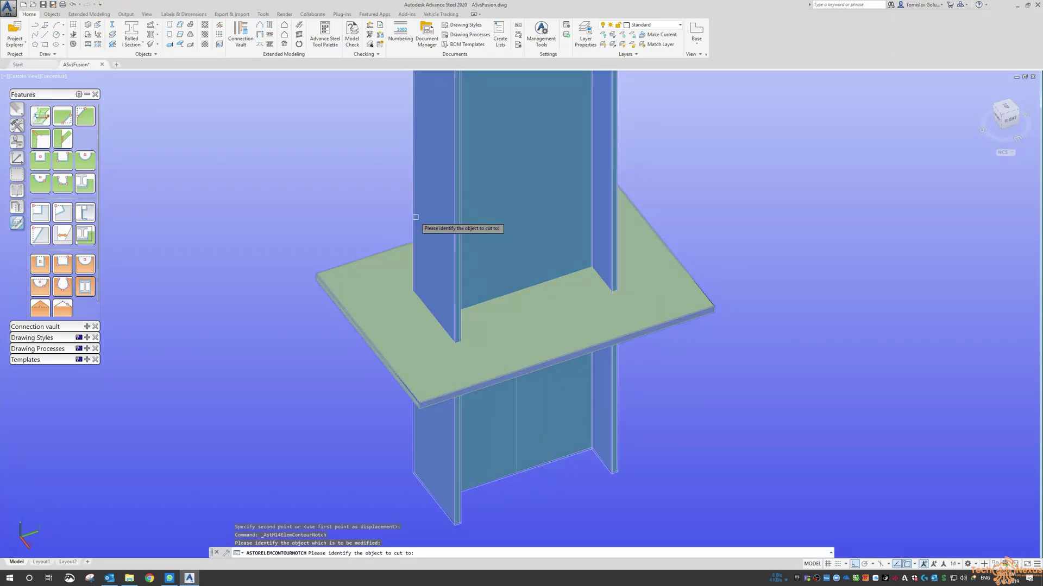
pyautogui.click(421, 218)
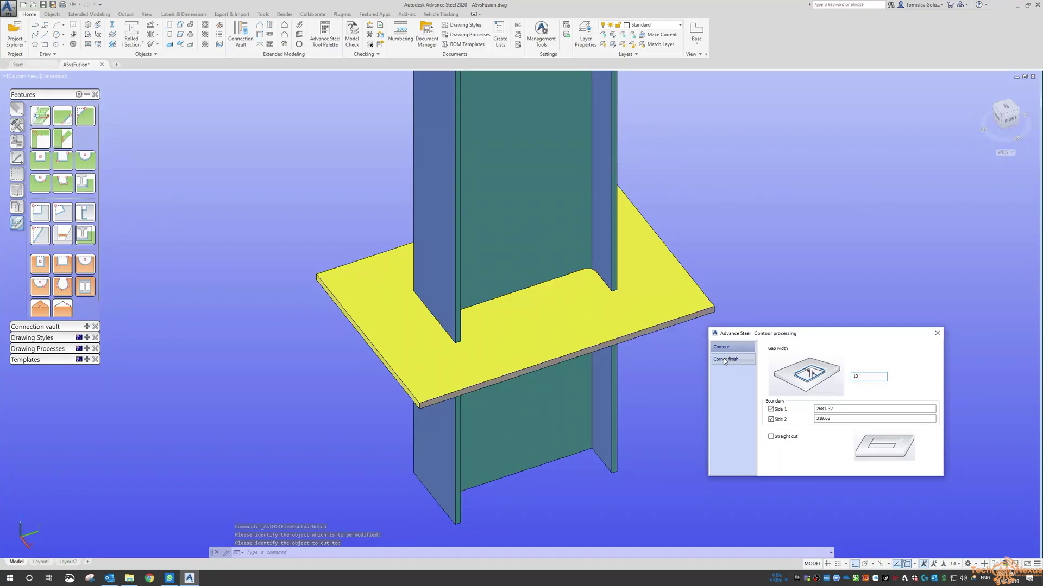
pyautogui.click(846, 409)
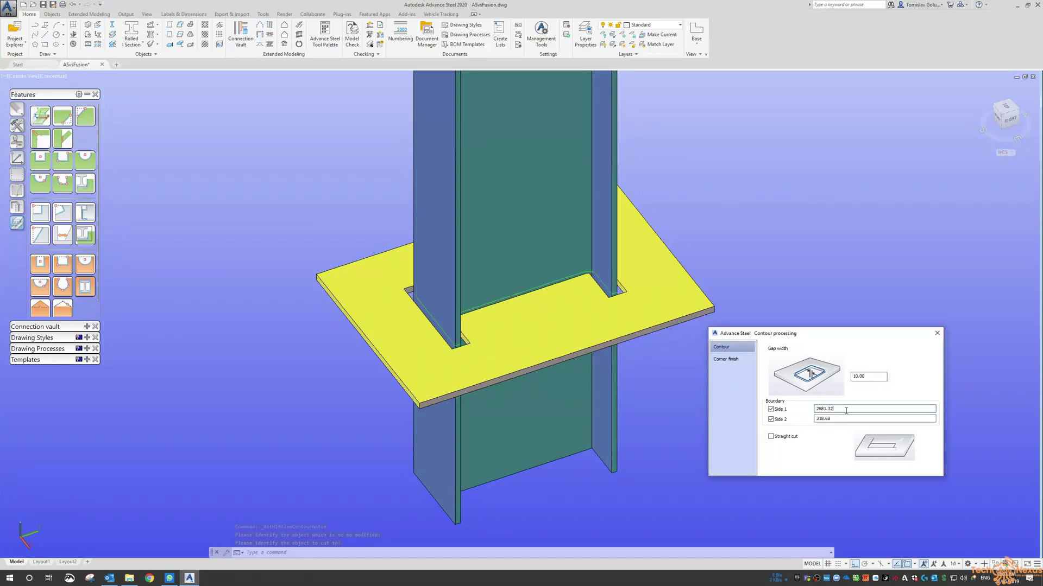
pyautogui.click(937, 333)
pyautogui.scroll(4, 607, 282)
pyautogui.scroll(-5, 607, 282)
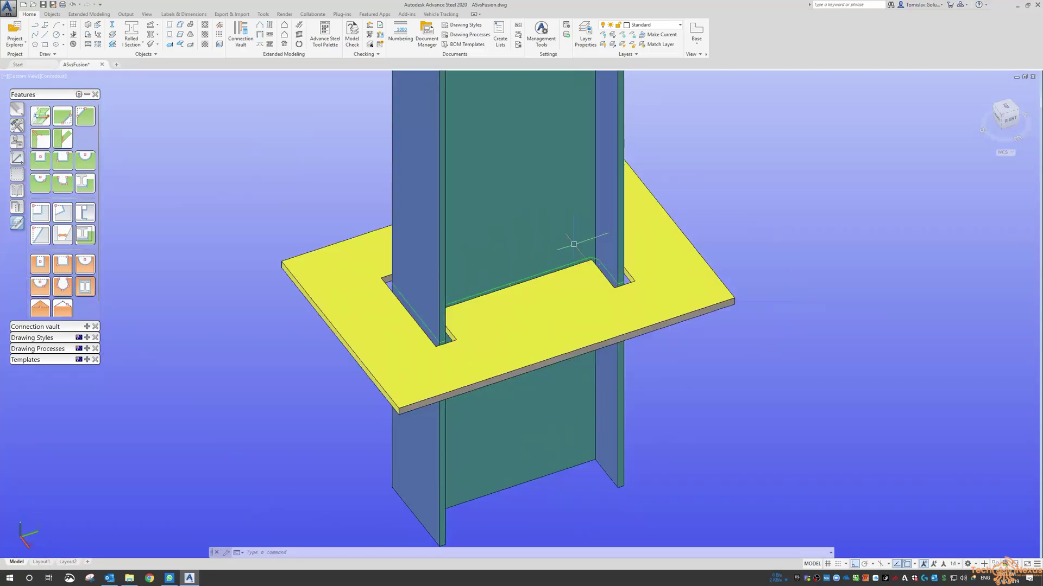
pyautogui.keyDown('shift'); pyautogui.moveTo(700, 355); pyautogui.dragTo(308, 85, button='middle'); pyautogui.keyUp('shift')
# Run part numbering on the model.
pyautogui.click(400, 35)
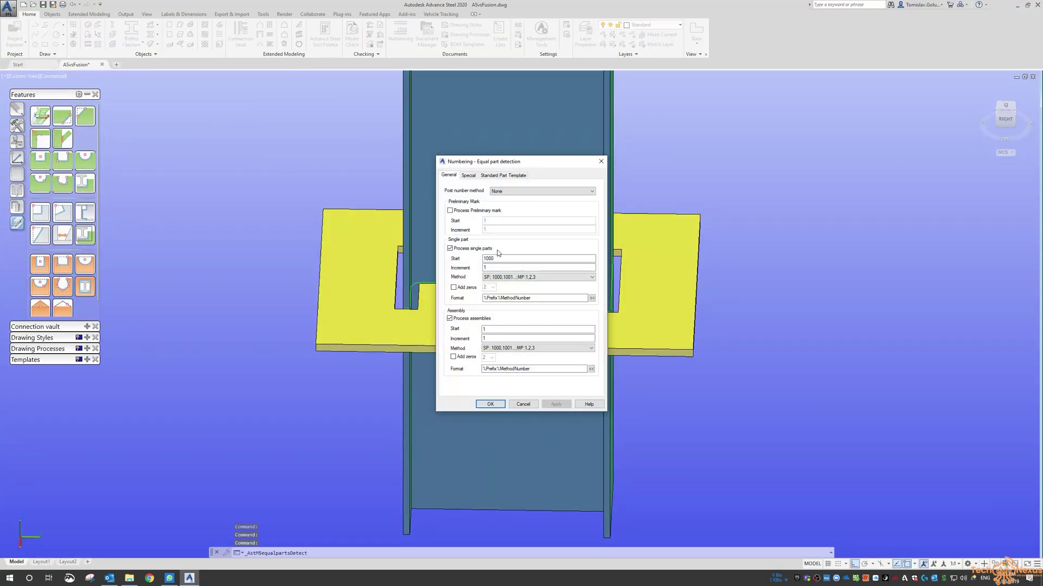
pyautogui.click(491, 400)
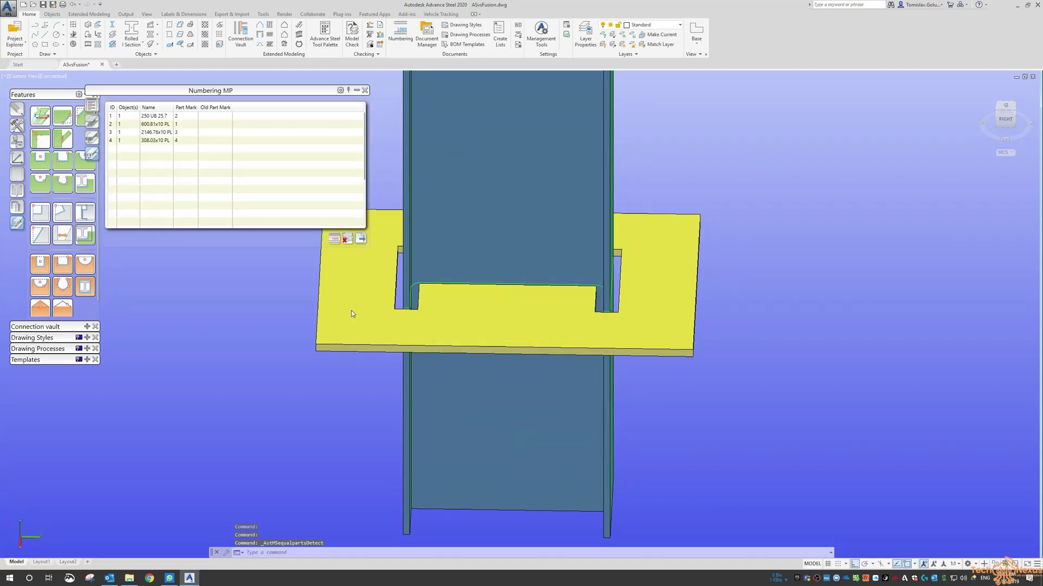
pyautogui.click(364, 91)
# Generate a Parts A3 - Single detail drawing for the notched plate.
pyautogui.click(363, 246)
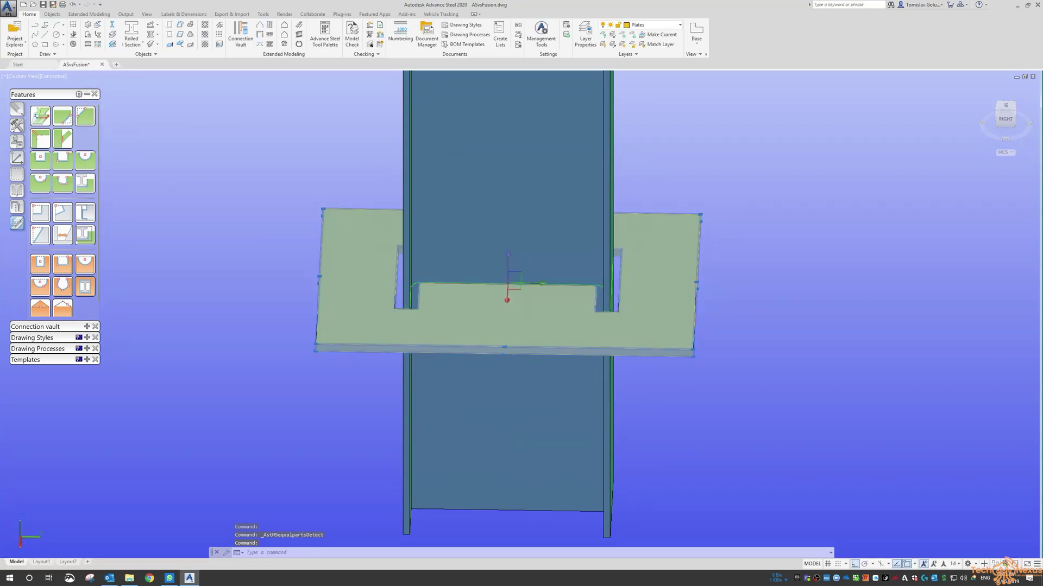
pyautogui.click(87, 95)
pyautogui.click(87, 127)
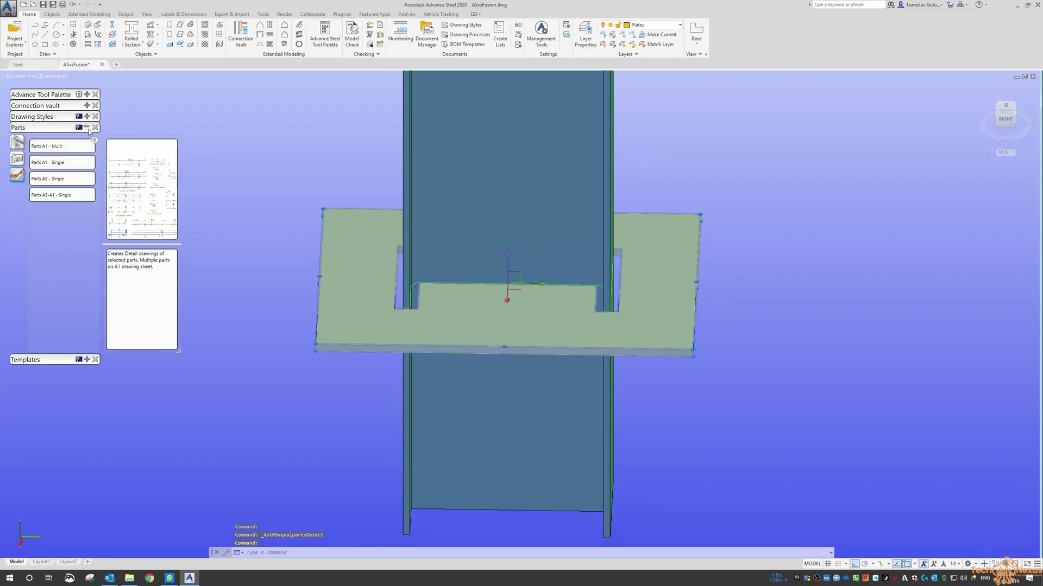
pyautogui.click(69, 180)
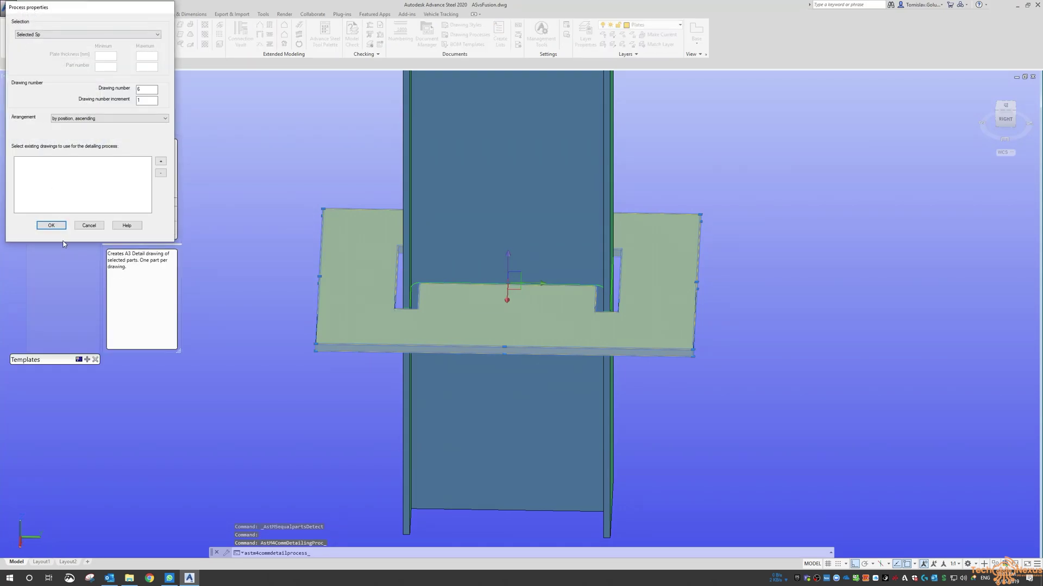
pyautogui.click(51, 226)
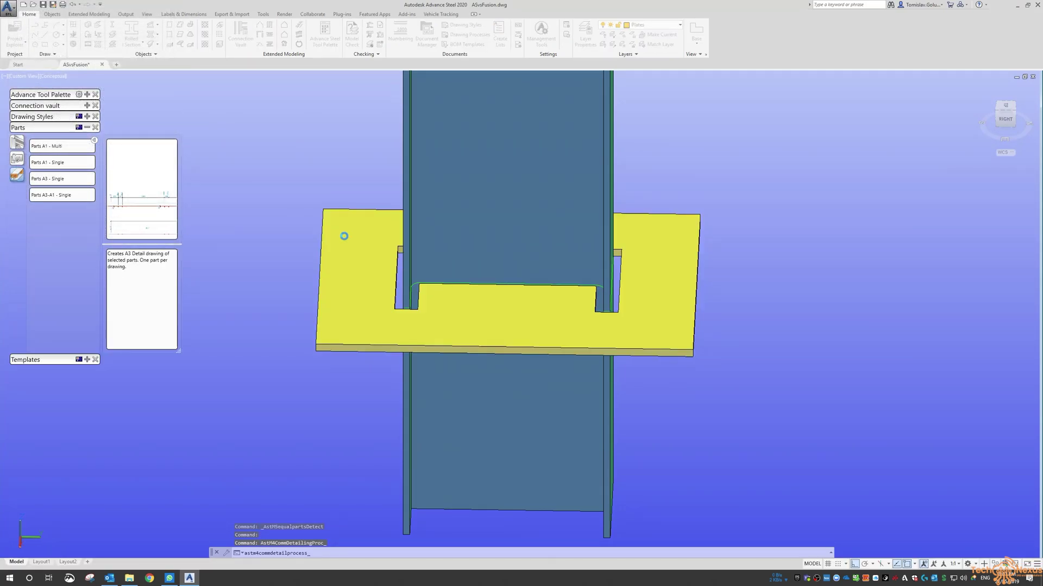
# Review the plate's S-0006 drawing, then close it without saving.
pyautogui.rightClick(328, 231)
pyautogui.click(380, 396)
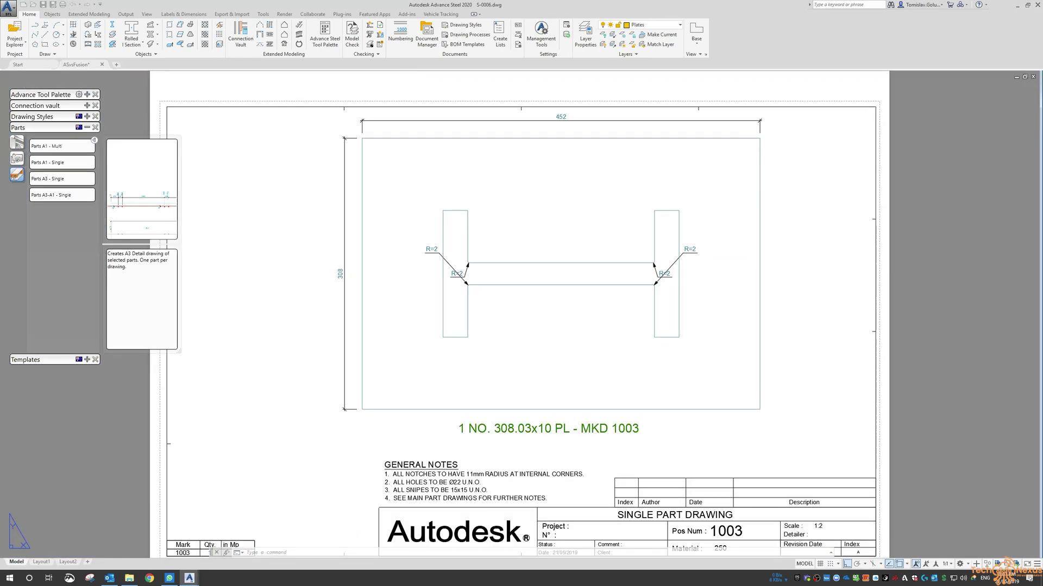
pyautogui.scroll(4, 567, 249)
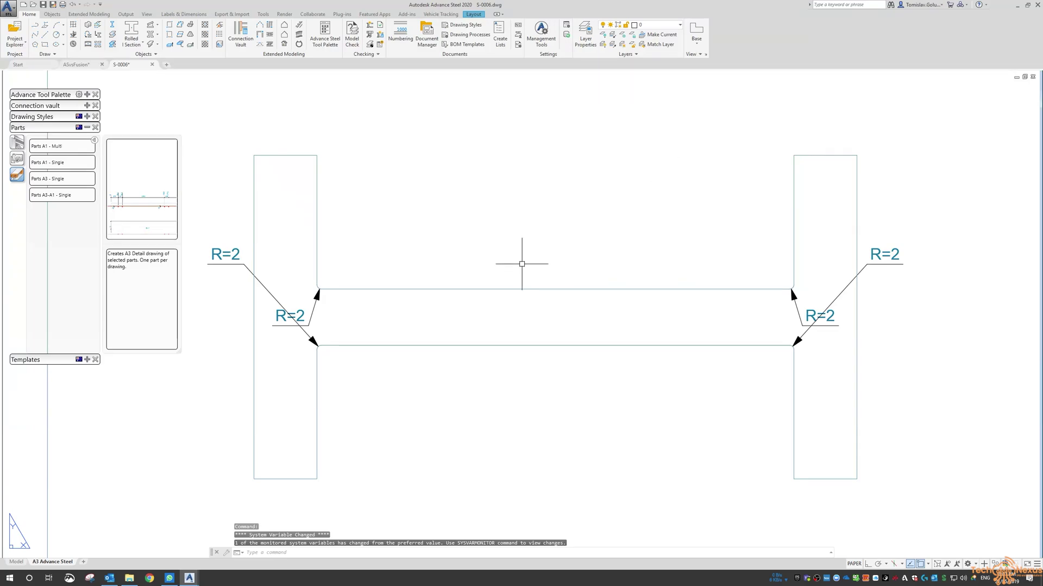
pyautogui.scroll(-3, 396, 249)
pyautogui.scroll(-2, 489, 158)
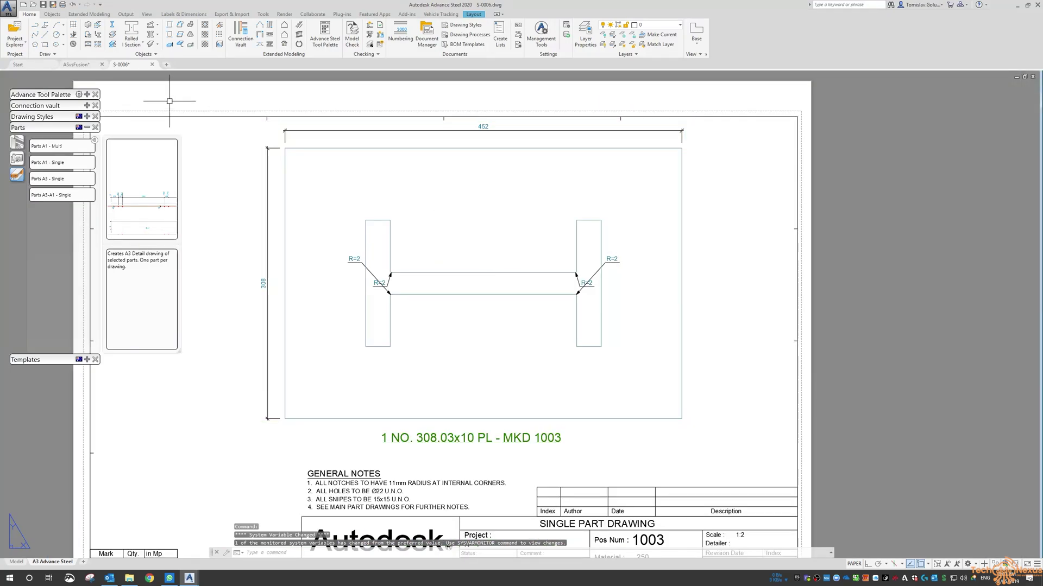
pyautogui.click(152, 64)
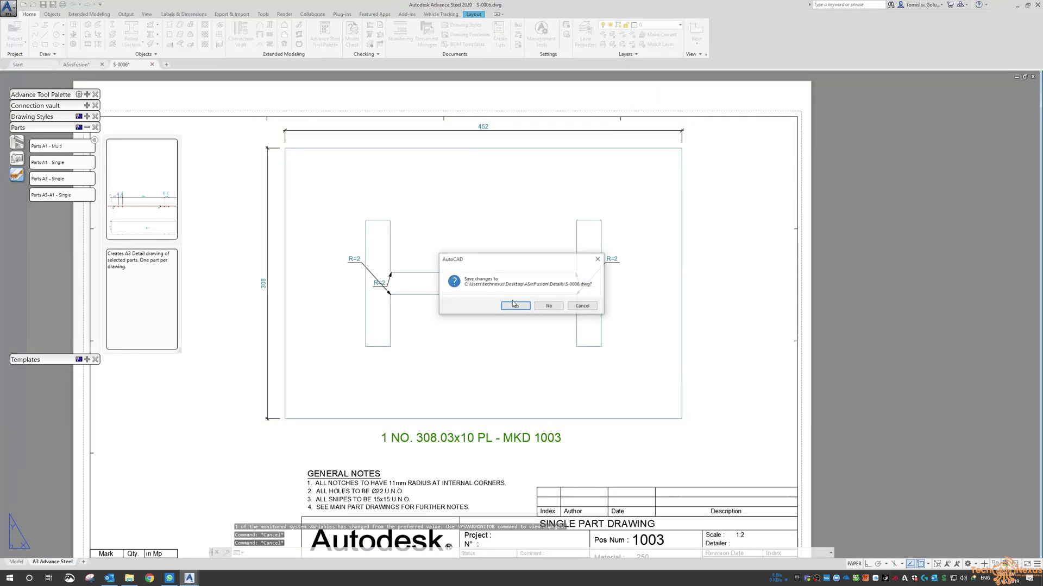
pyautogui.click(559, 305)
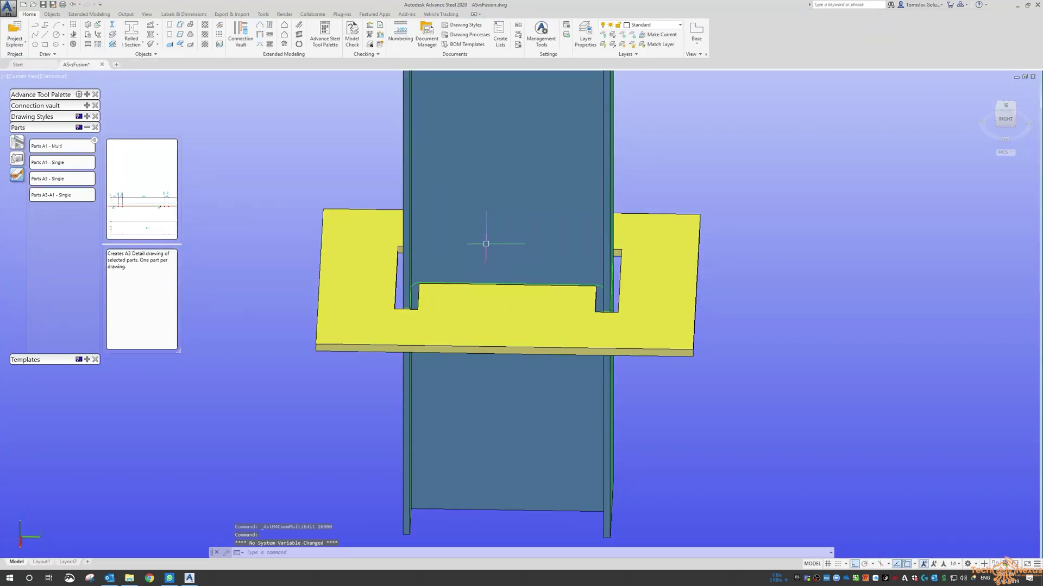
# Collapse the Parts list, expand the Features palette and start a plate feature tool.
pyautogui.click(87, 127)
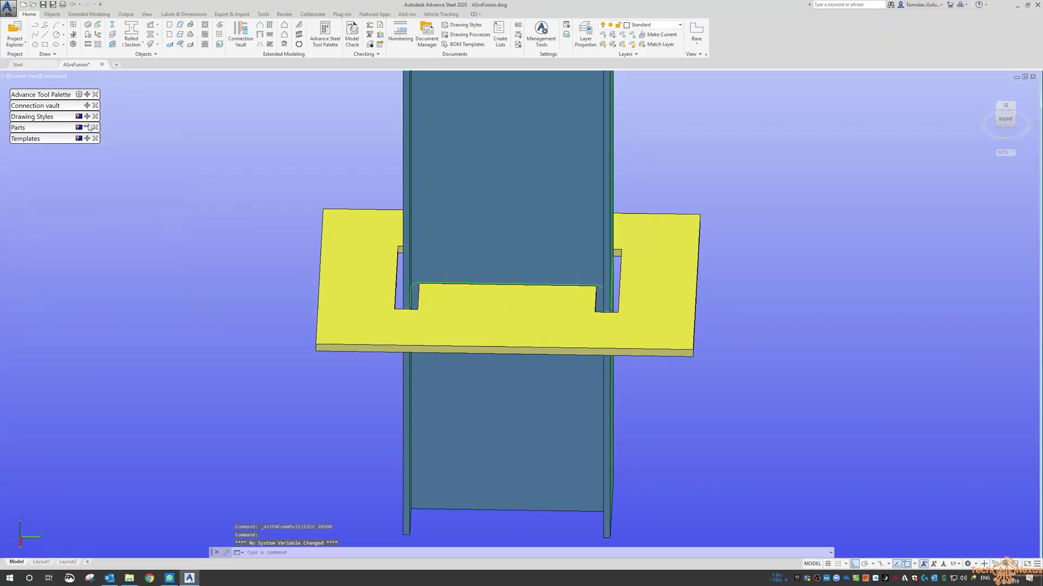
pyautogui.click(87, 95)
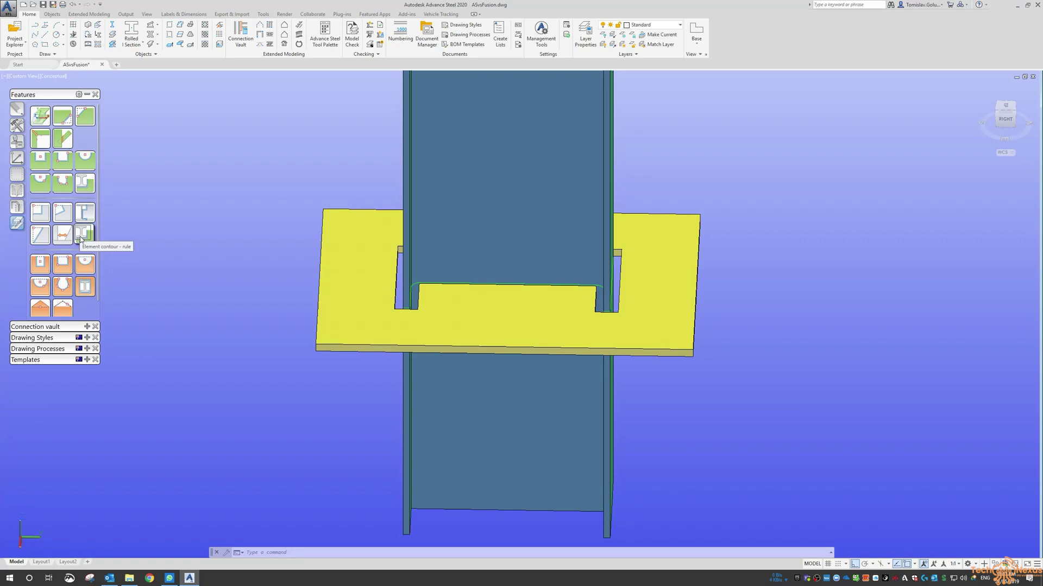
pyautogui.scroll(-1, 61, 290)
pyautogui.click(63, 283)
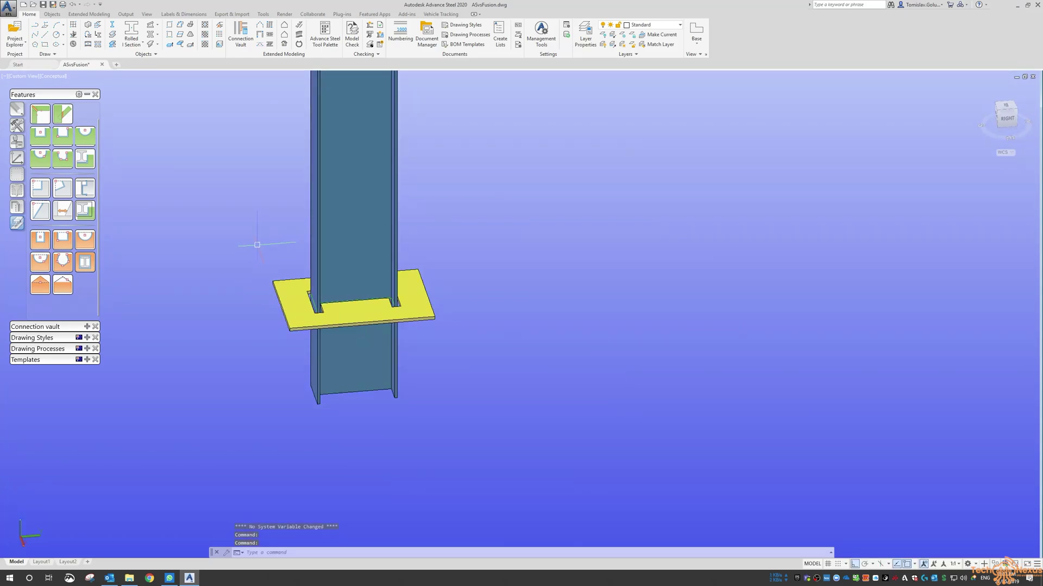
# Erase the column and the notched plate with E.
pyautogui.write('e')
pyautogui.press('Return')
pyautogui.click(489, 247)
pyautogui.click(292, 351)
pyautogui.press('Return')
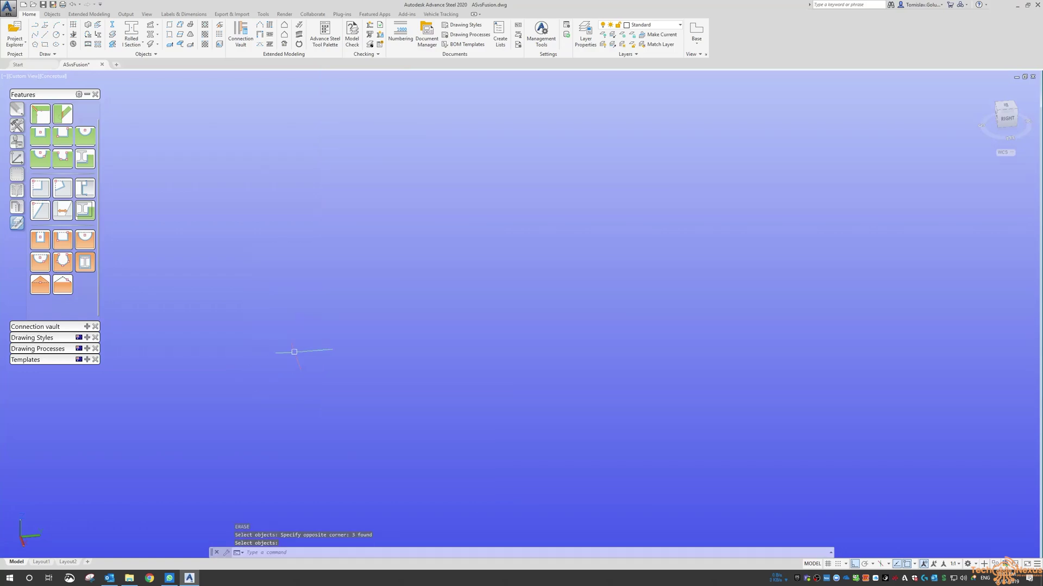
# Place a horizontal 250 UB 25.7 rolled I-section beam and view it isometrically.
pyautogui.click(131, 30)
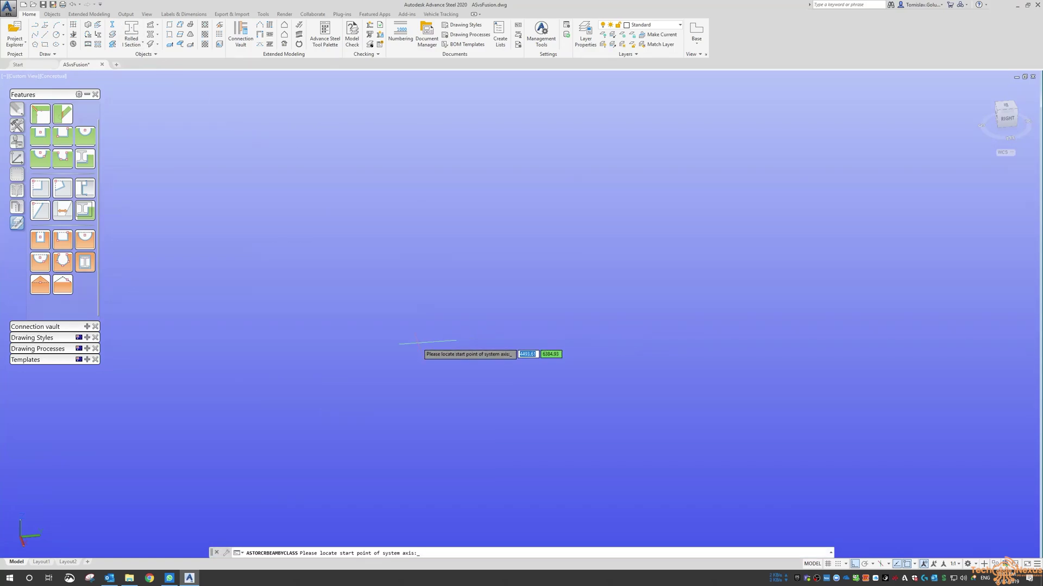
pyautogui.click(419, 343)
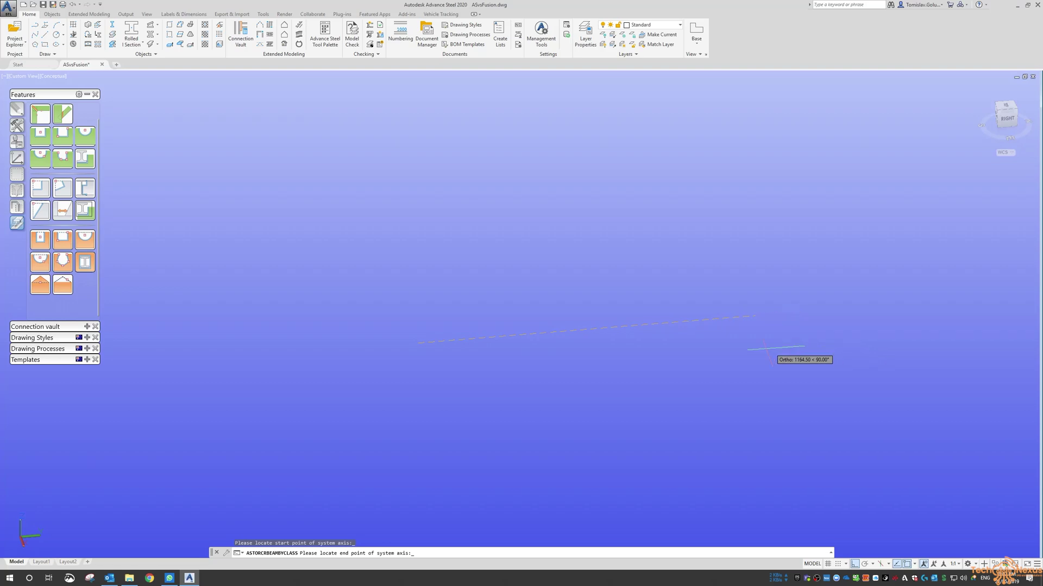
pyautogui.click(722, 350)
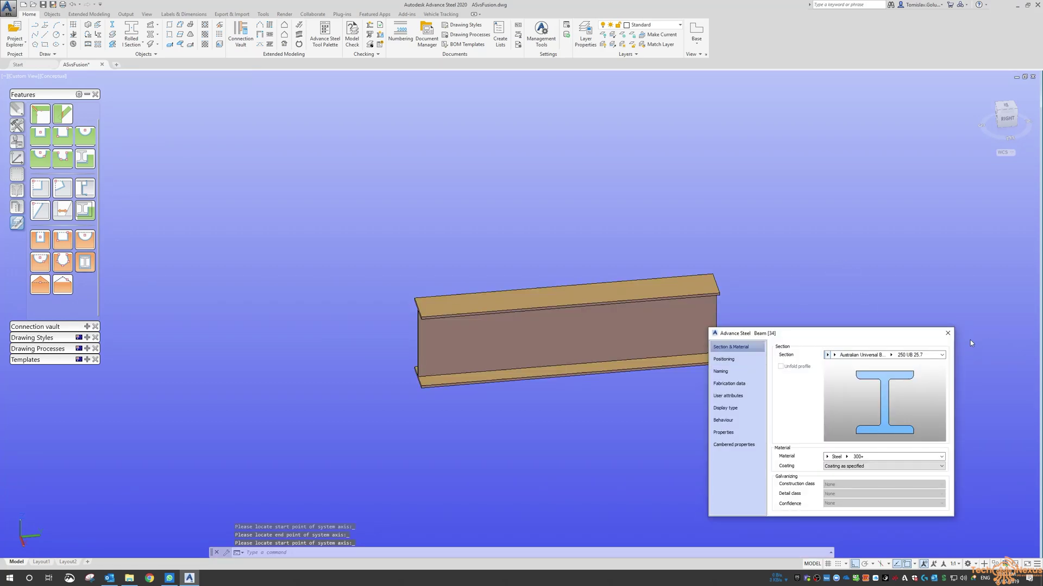
pyautogui.press('Escape')
pyautogui.keyDown('shift'); pyautogui.moveTo(598, 283); pyautogui.dragTo(450, 179, button='middle'); pyautogui.keyUp('shift')
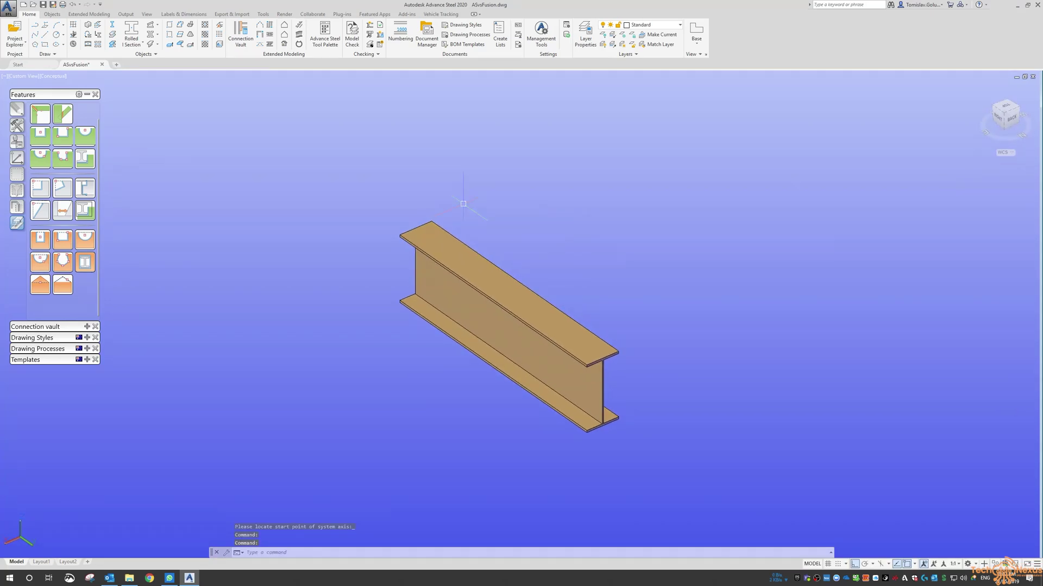
pyautogui.scroll(2, 593, 226)
pyautogui.moveTo(593, 226); pyautogui.dragTo(459, 187, button='middle')
# Set the UCS origin at the beam's top flange corner.
pyautogui.click(170, 27)
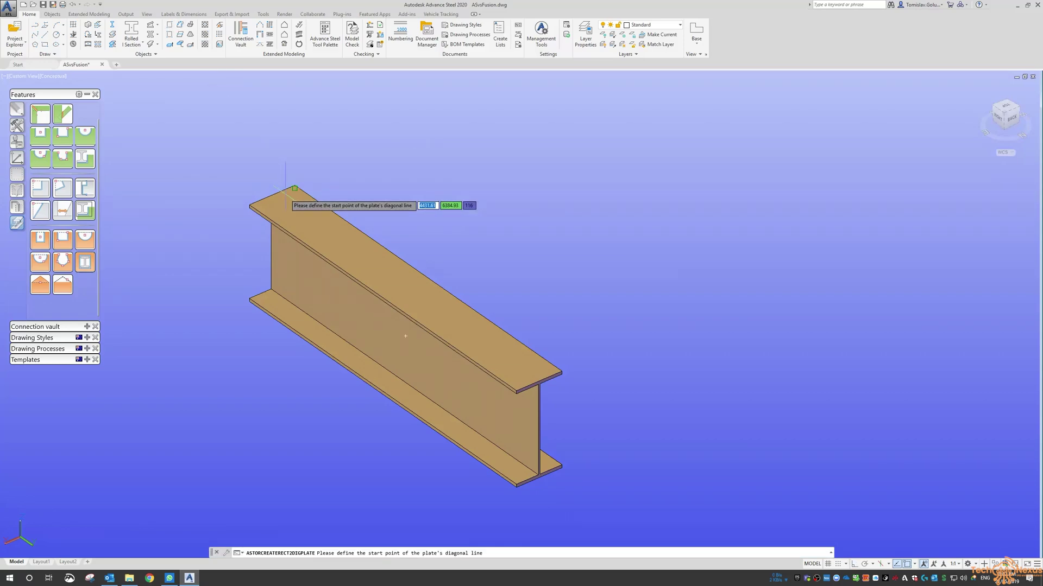
pyautogui.click(406, 337)
pyautogui.press('Escape')
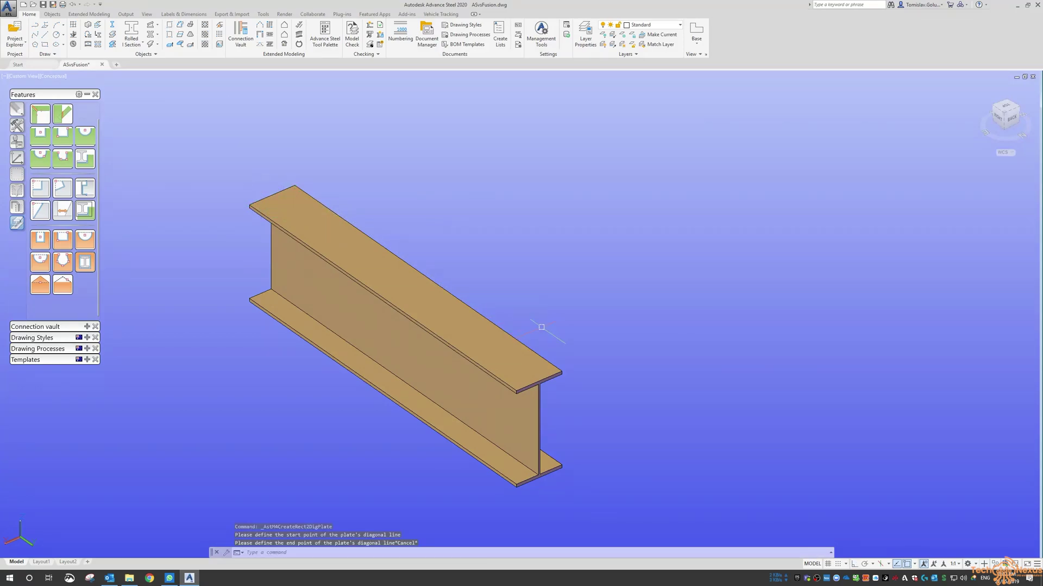
pyautogui.write('ucs')
pyautogui.press('Return')
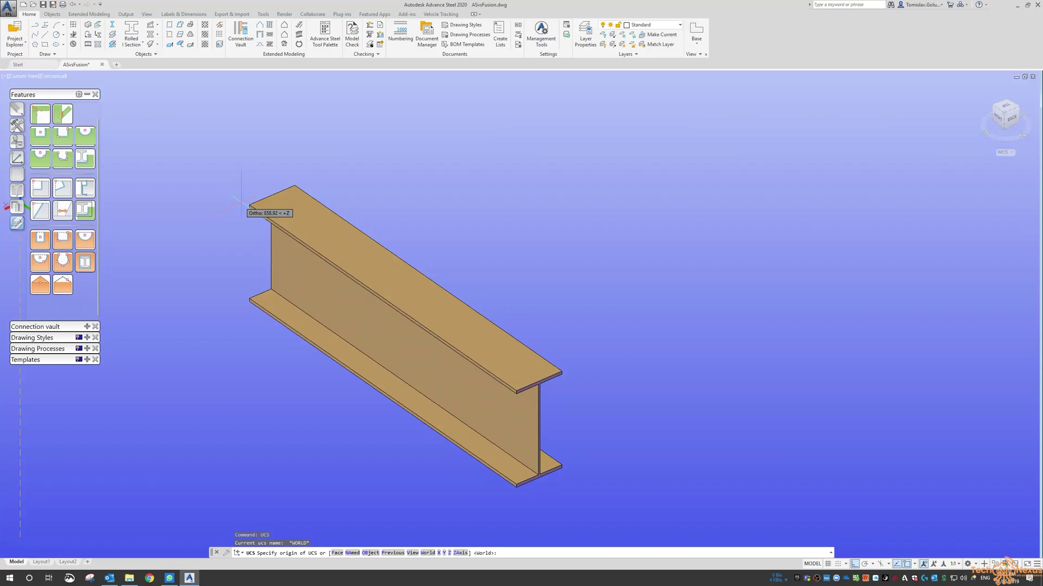
pyautogui.click(249, 206)
pyautogui.press('Return')
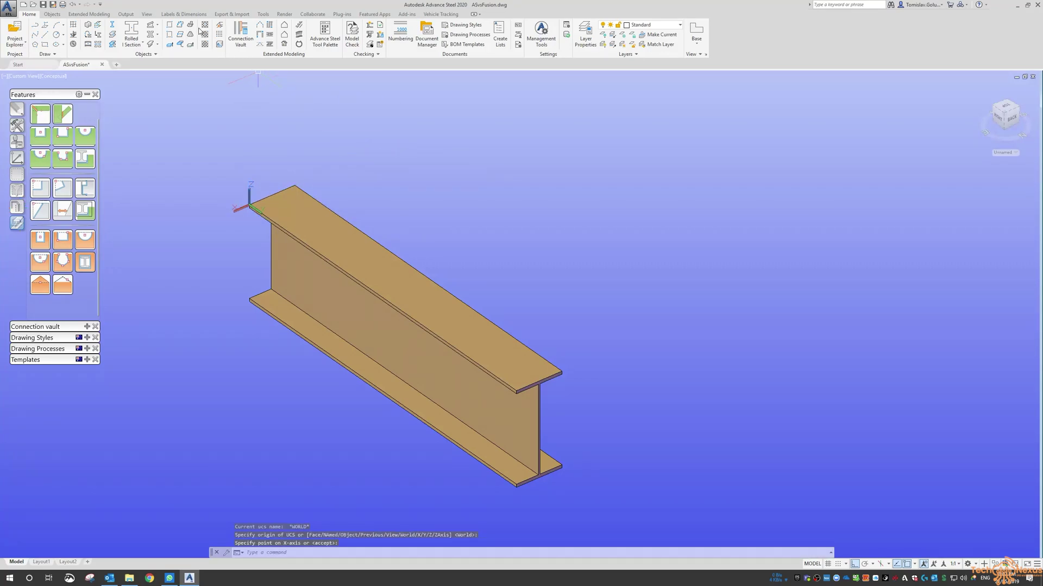
# Draw a 10 mm plate across the full top flange, then reset the UCS to World.
pyautogui.click(170, 27)
pyautogui.click(250, 206)
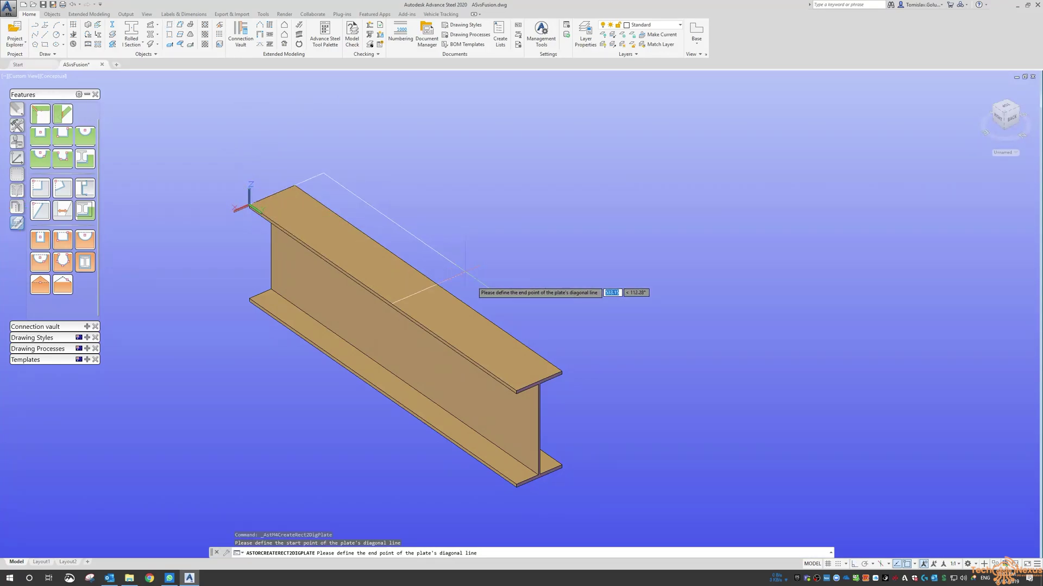
pyautogui.click(561, 373)
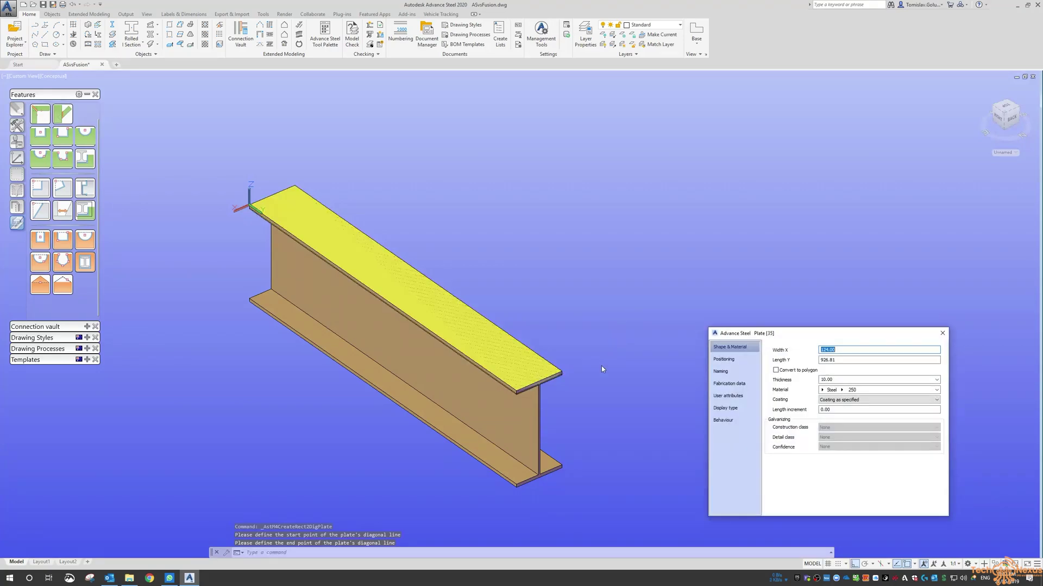
pyautogui.scroll(4, 601, 369)
pyautogui.click(735, 361)
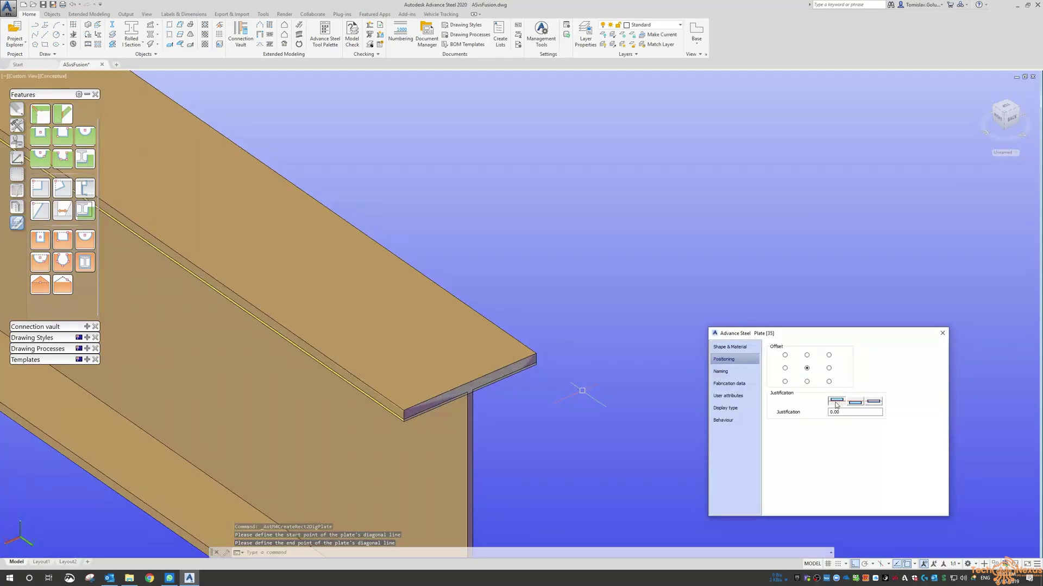
pyautogui.click(946, 335)
pyautogui.scroll(-5, 674, 271)
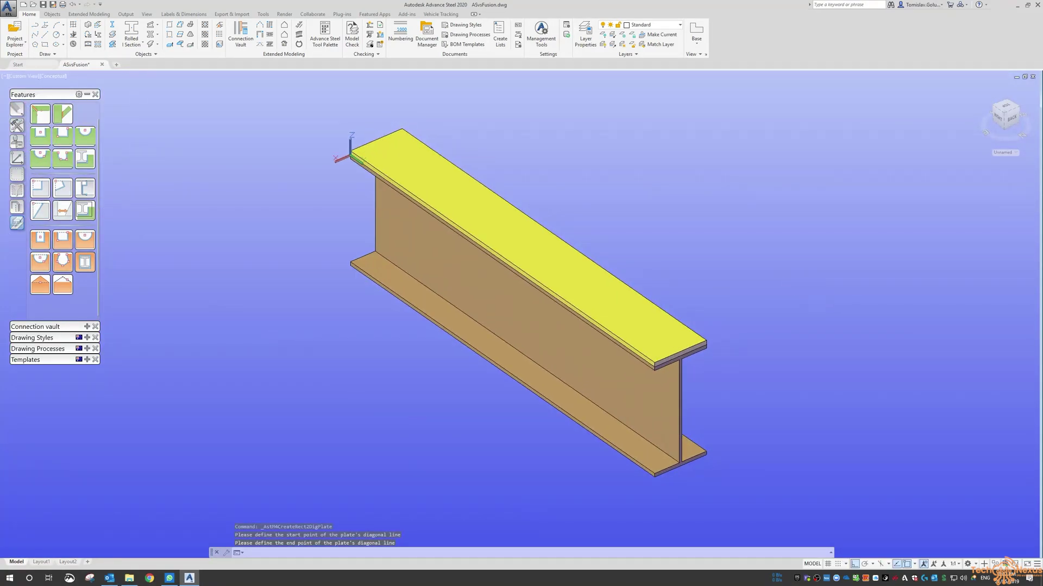
pyautogui.write('ucs')
pyautogui.press('Return')
pyautogui.press('Return')
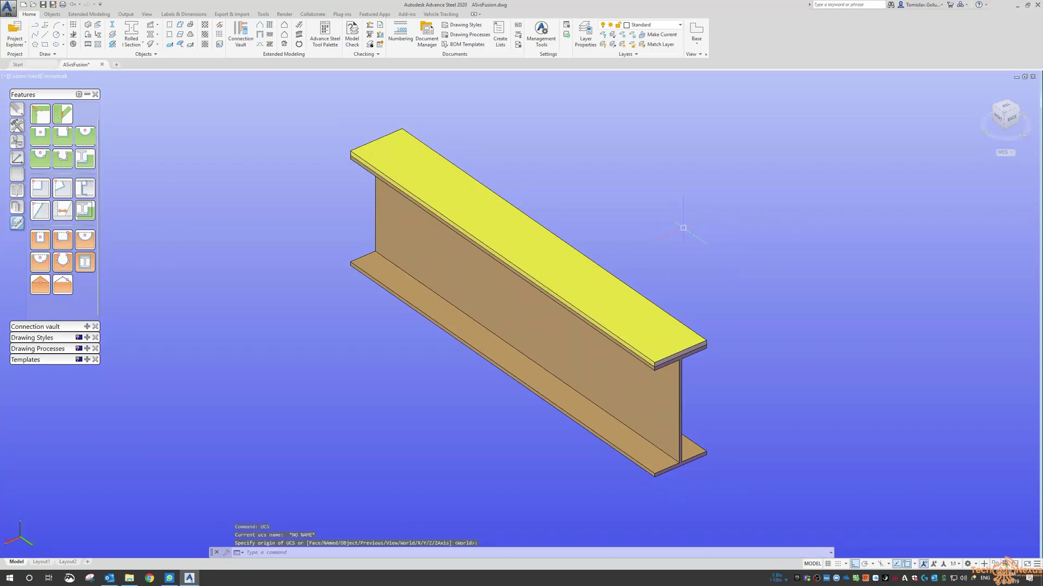
# Create a rectangular bolt pattern joining the beam and top plate between two plate-end corners.
pyautogui.click(55, 15)
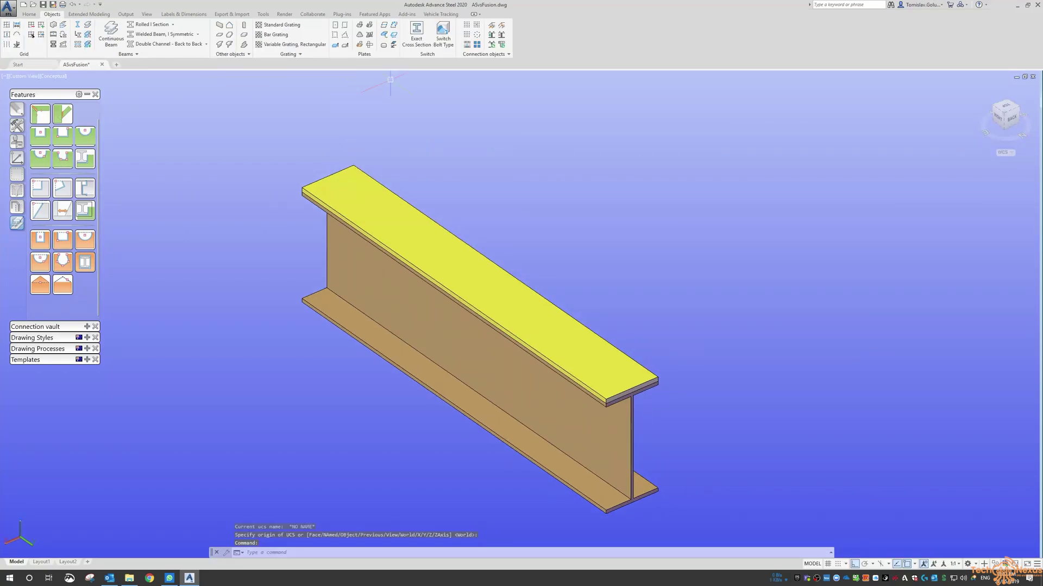
pyautogui.click(449, 41)
pyautogui.click(449, 41)
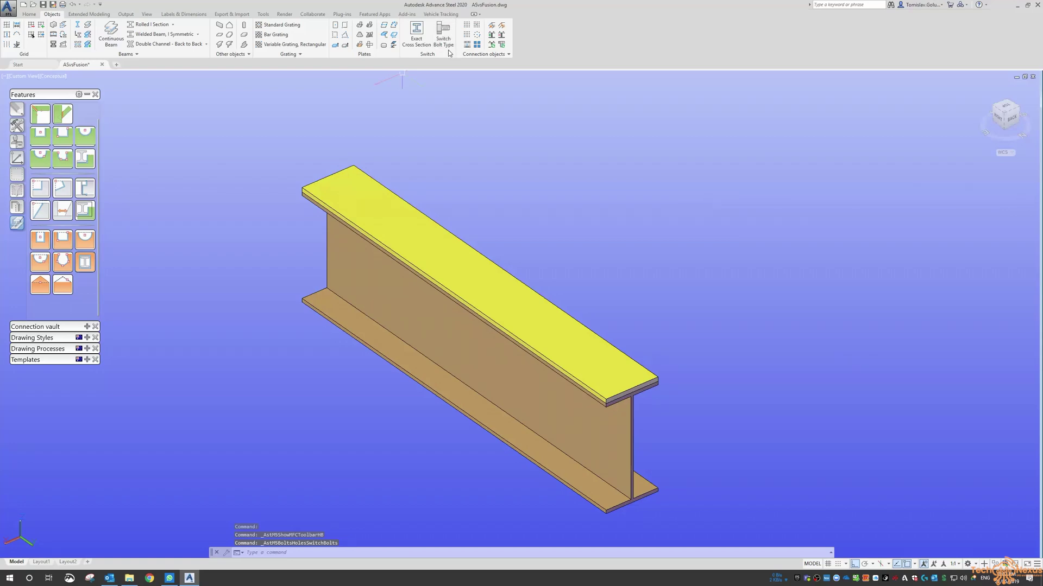
pyautogui.click(468, 26)
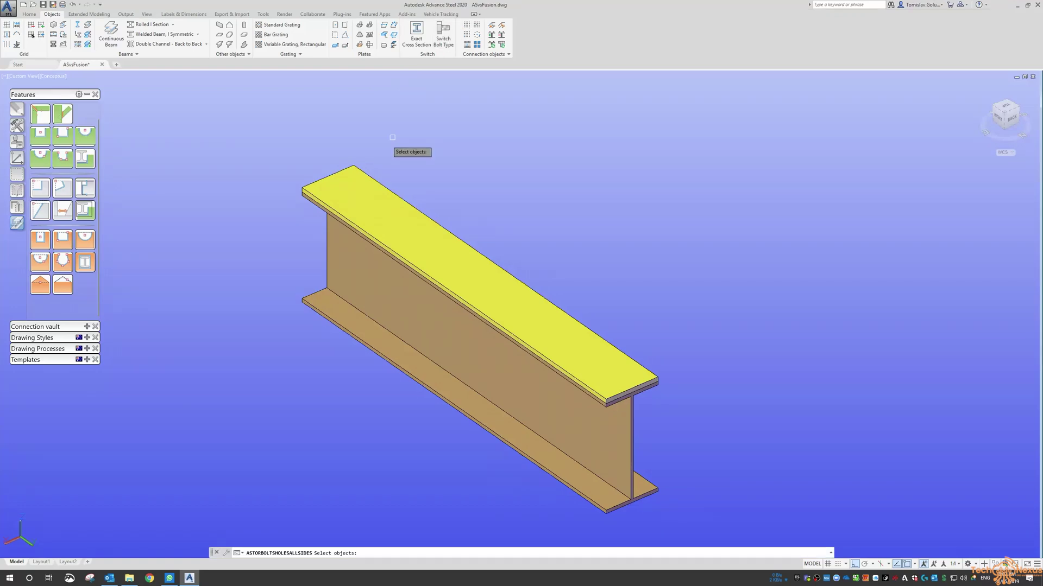
pyautogui.click(386, 144)
pyautogui.click(353, 176)
pyautogui.press('Return')
pyautogui.click(302, 191)
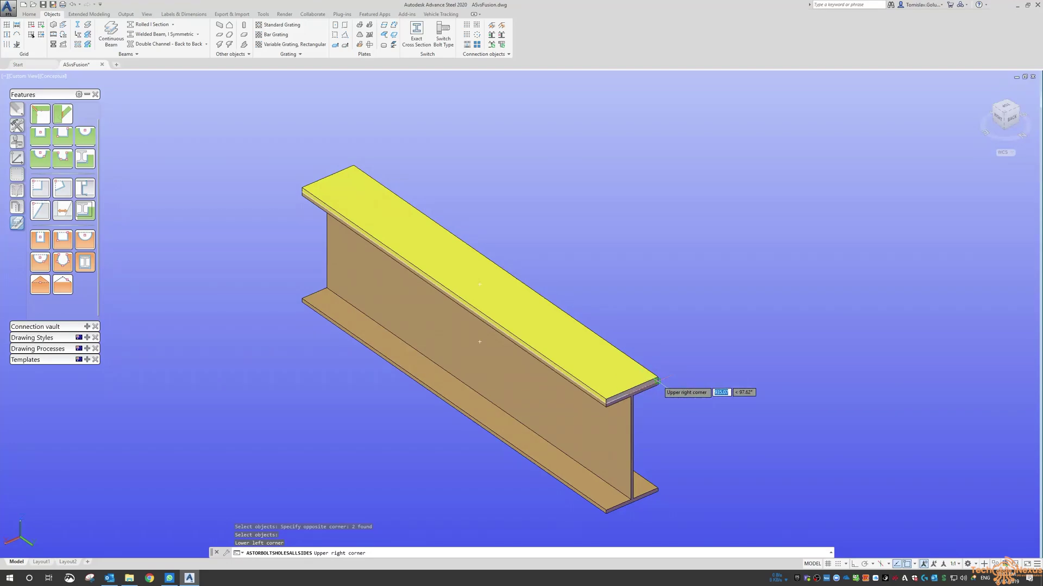
pyautogui.click(720, 296)
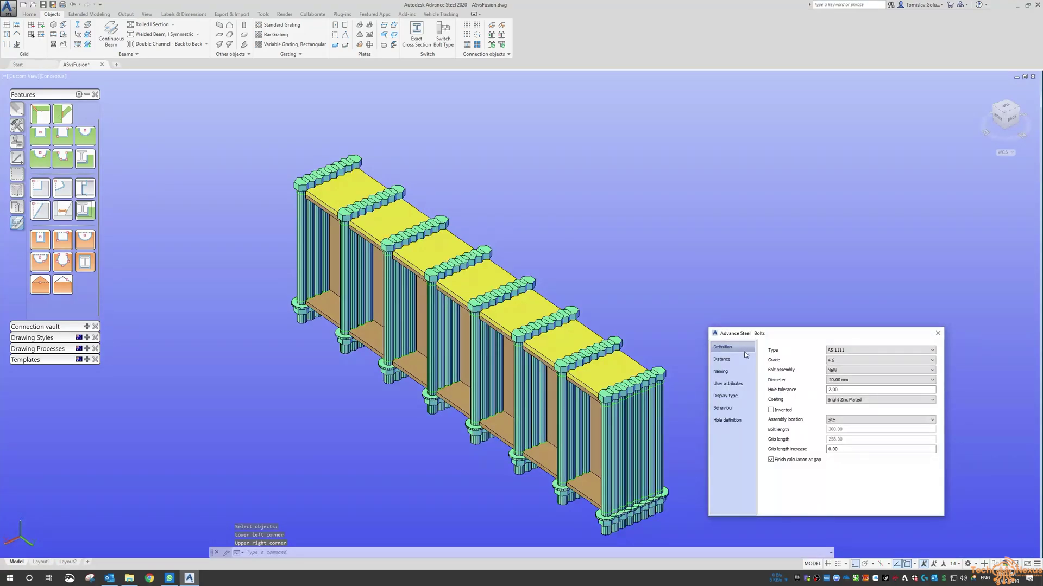
# Set the pattern to 2 × 6 bolts with edge distances of 25 and 35.
pyautogui.click(722, 359)
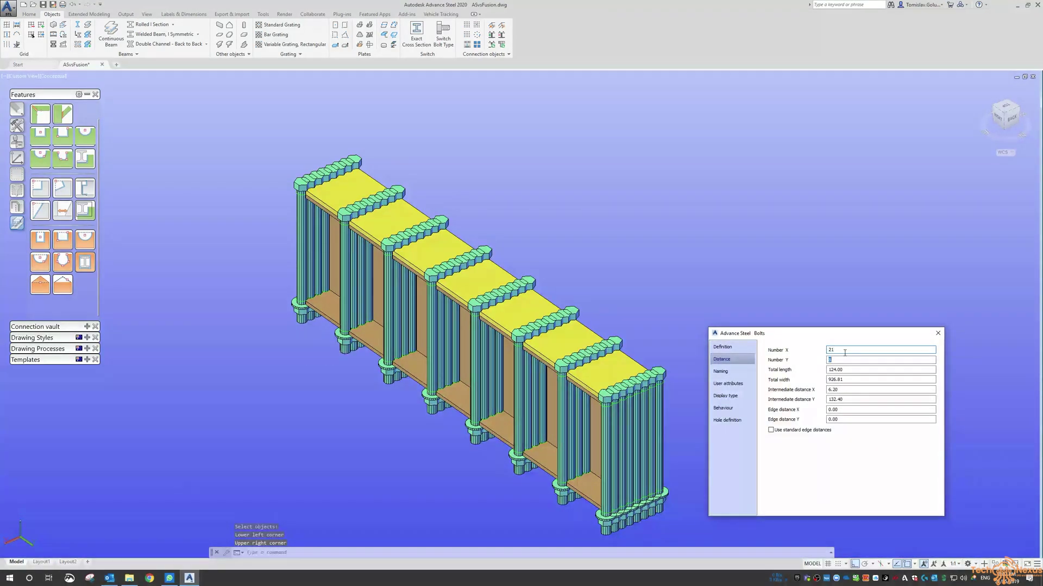
pyautogui.press('BackSpace')
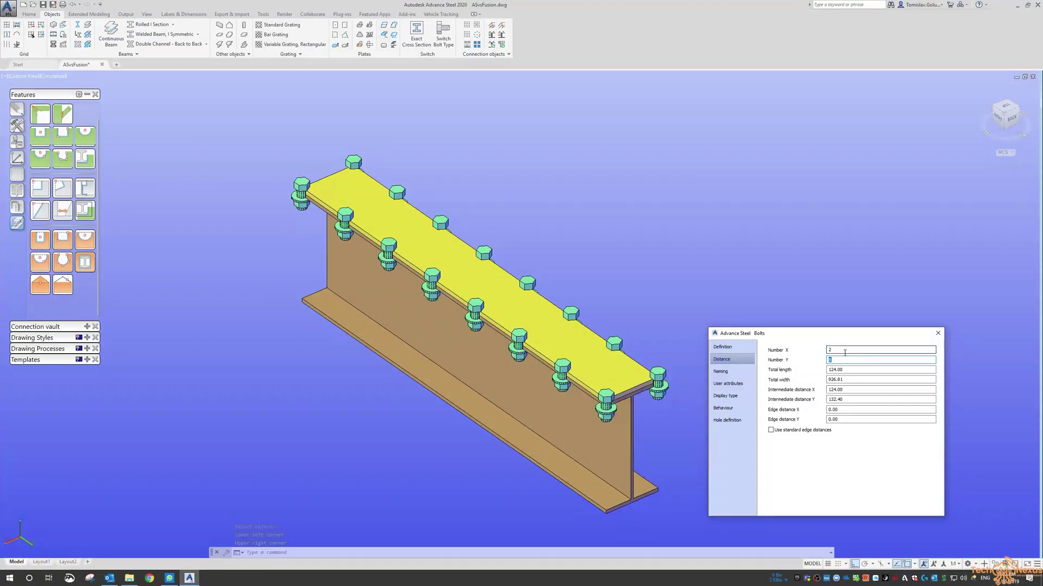
pyautogui.write('6')
pyautogui.press('Tab')
pyautogui.press('Tab')
pyautogui.press('Tab')
pyautogui.press('Tab')
pyautogui.press('Tab')
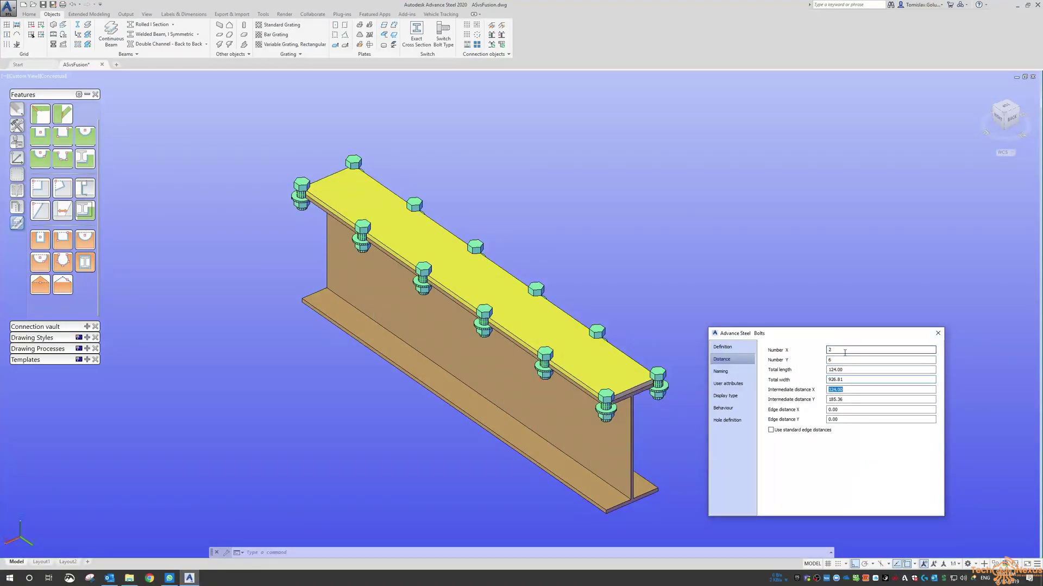
pyautogui.write('25')
pyautogui.press('Tab')
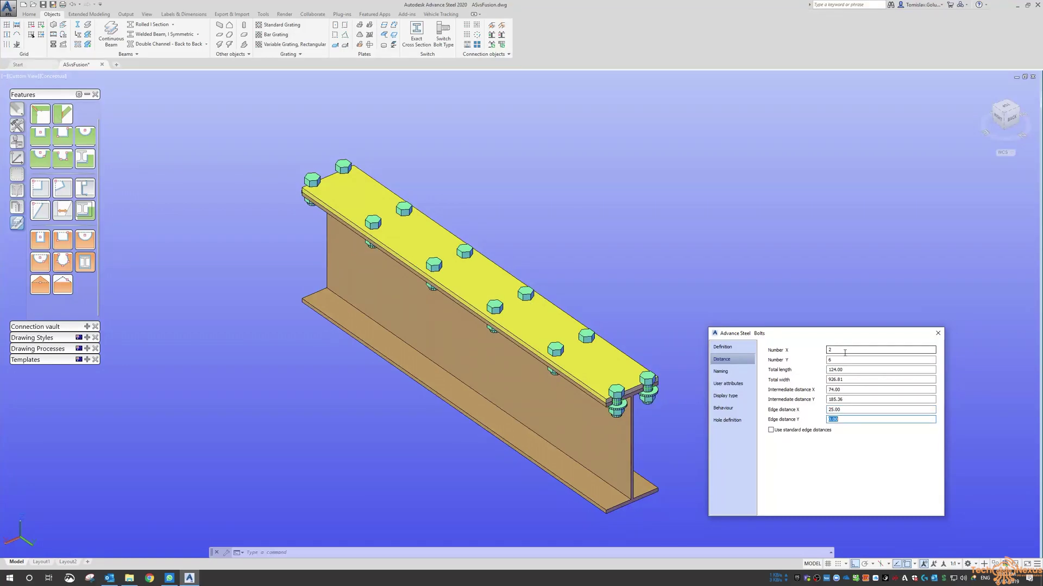
pyautogui.write('25')
pyautogui.press('Return')
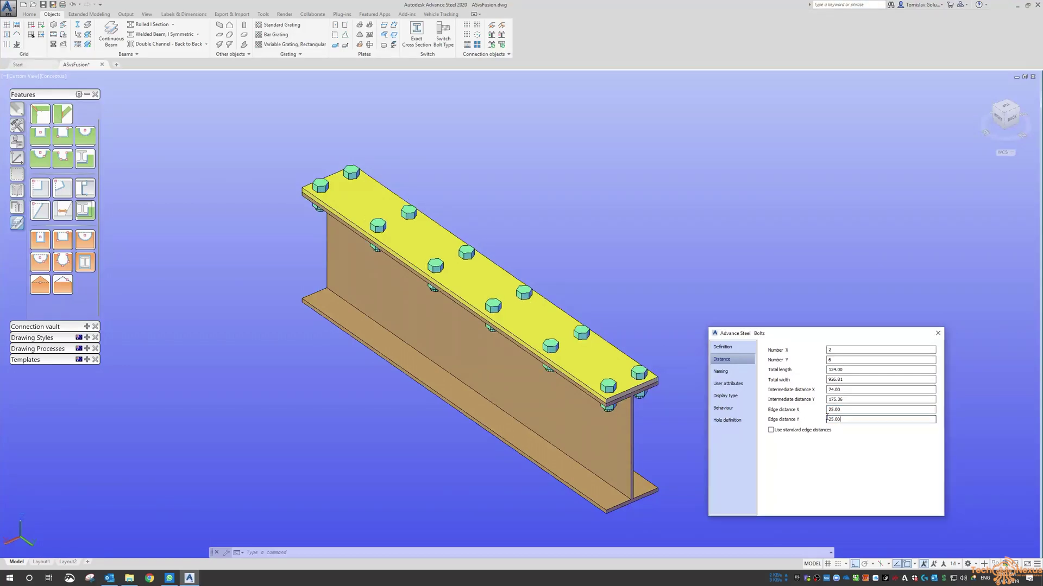
pyautogui.write('30')
# Confirm the 35 edge distance and set the beam's holes to Slotted hole, 30 long.
pyautogui.click(742, 372)
pyautogui.click(723, 408)
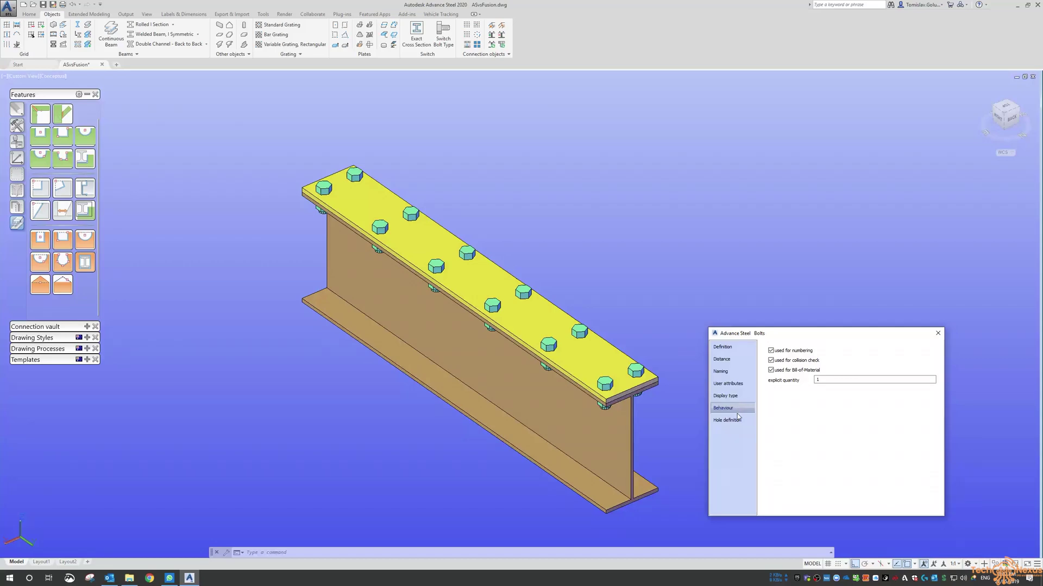
pyautogui.click(726, 420)
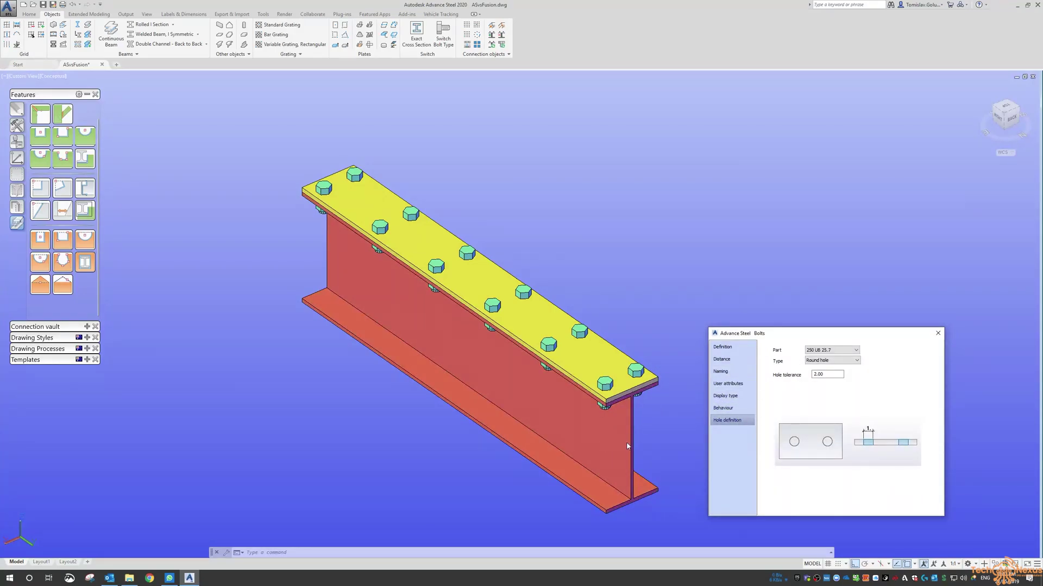
pyautogui.click(832, 361)
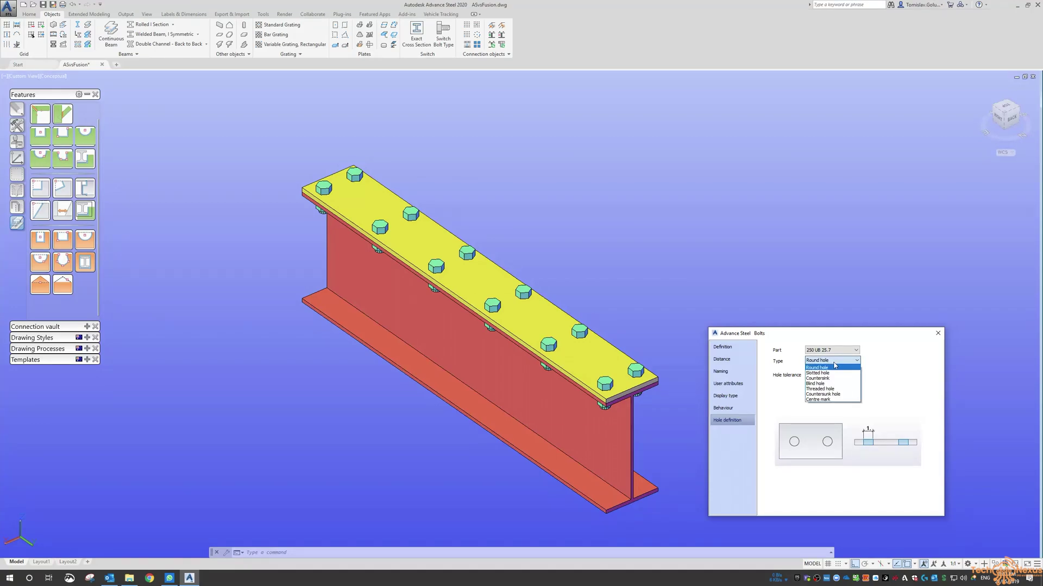
pyautogui.click(818, 373)
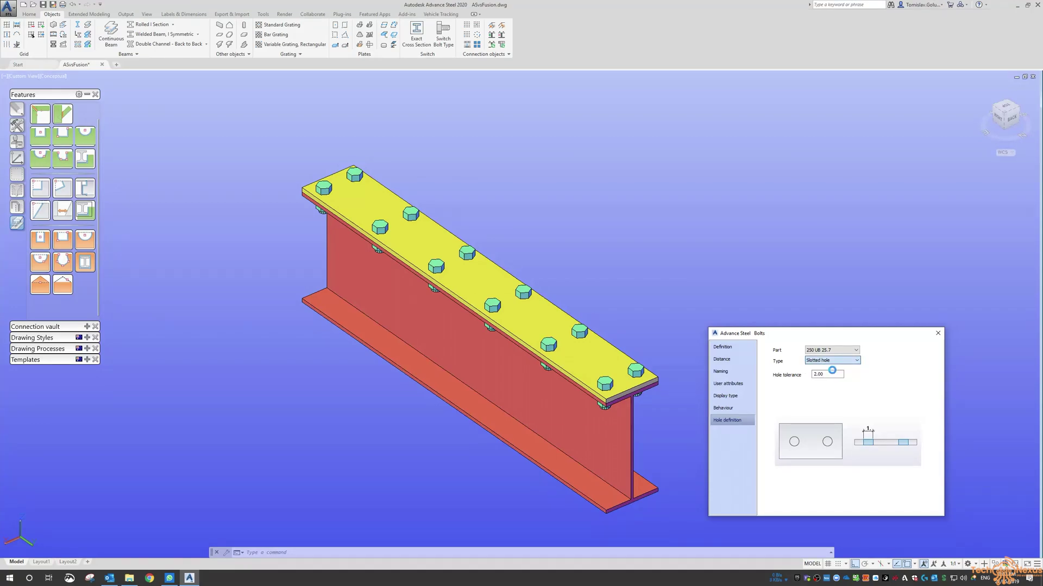
# Inspect the slotted holes under the flange and close the Bolts dialog.
pyautogui.keyDown('shift'); pyautogui.moveTo(588, 287); pyautogui.dragTo(609, 182, button='middle'); pyautogui.keyUp('shift')
pyautogui.scroll(5, 609, 183)
pyautogui.scroll(3, 609, 182)
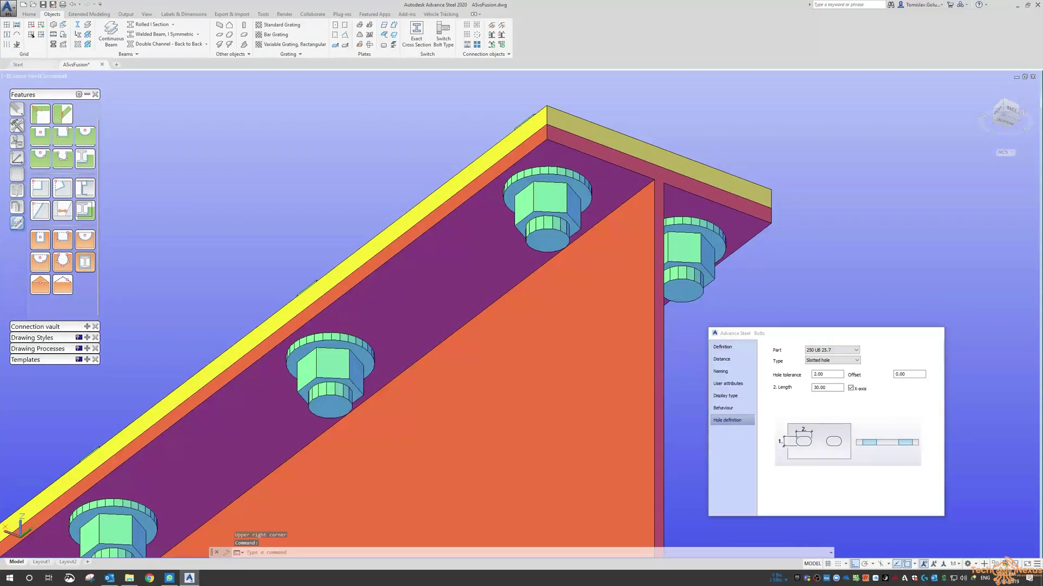
pyautogui.click(938, 335)
pyautogui.keyDown('shift'); pyautogui.moveTo(782, 233); pyautogui.dragTo(805, 338, button='middle'); pyautogui.keyUp('shift')
# Select the bolt group and reopen its Advance Properties on the Hole definition page.
pyautogui.press('Escape')
pyautogui.middleClick(663, 248)
pyautogui.middleClick(663, 248)
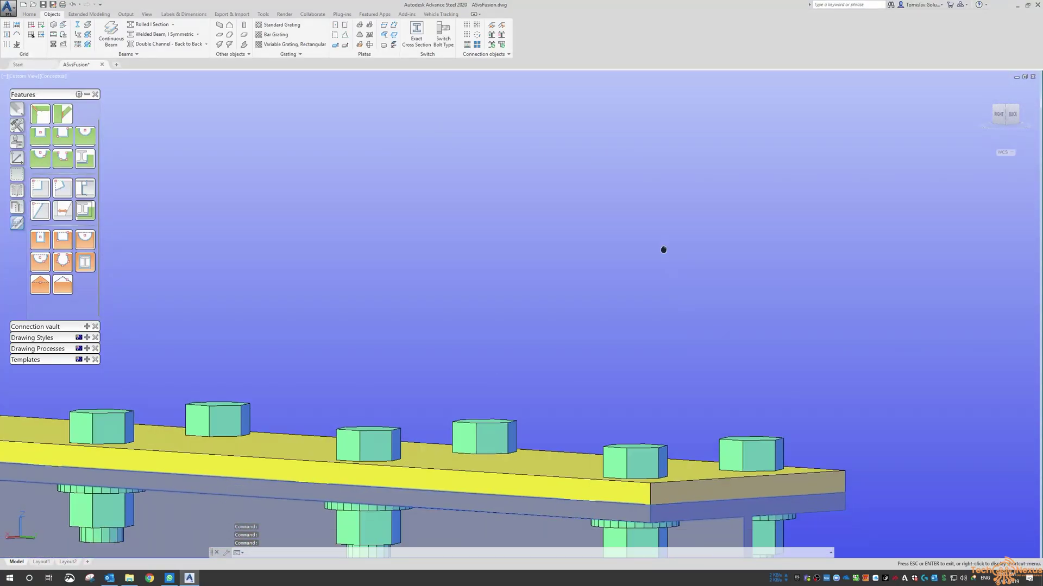
pyautogui.scroll(4, 659, 304)
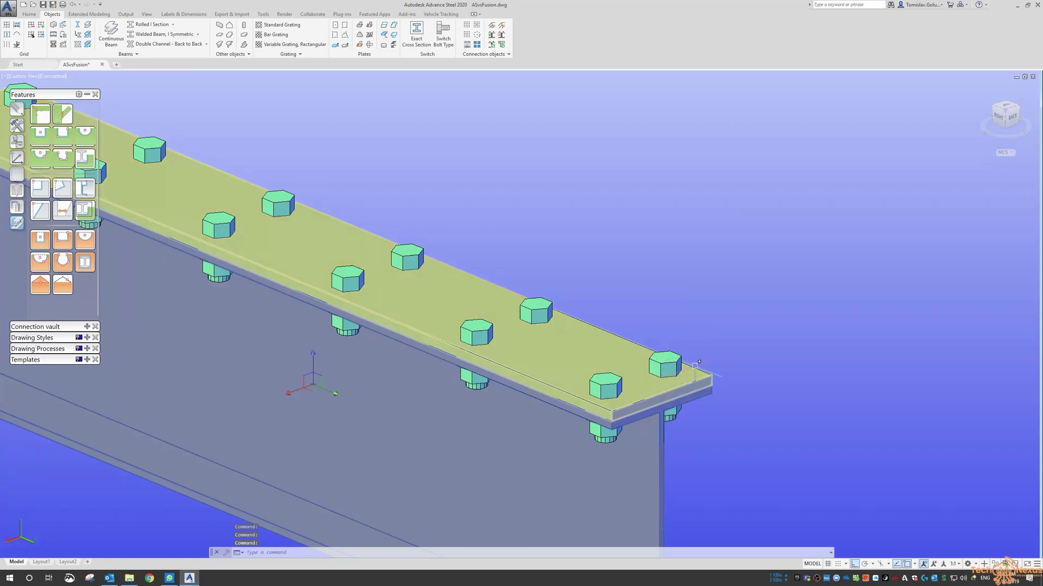
pyautogui.click(676, 362)
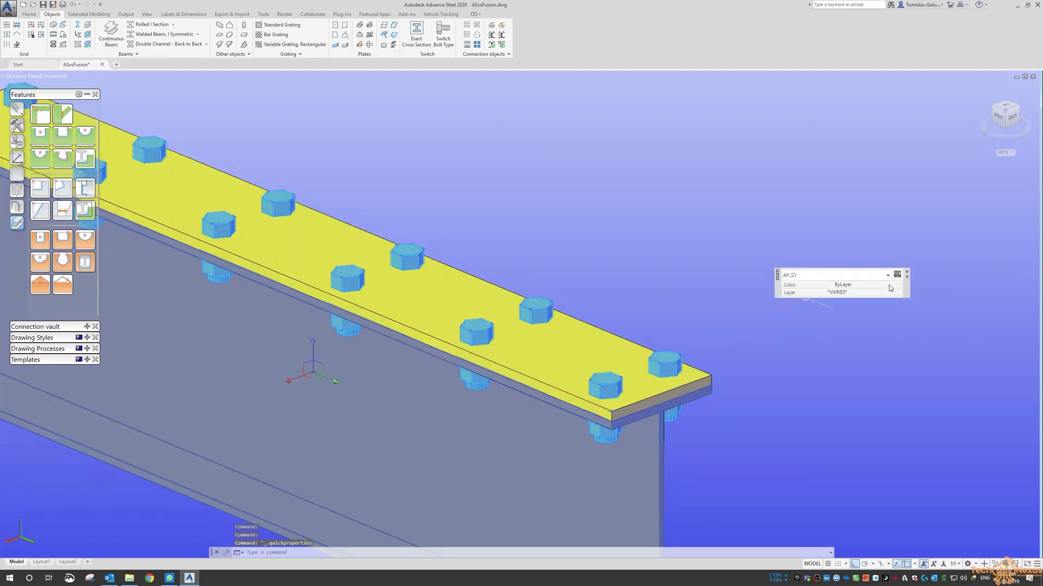
pyautogui.press('Escape')
pyautogui.click(668, 361)
pyautogui.rightClick(669, 359)
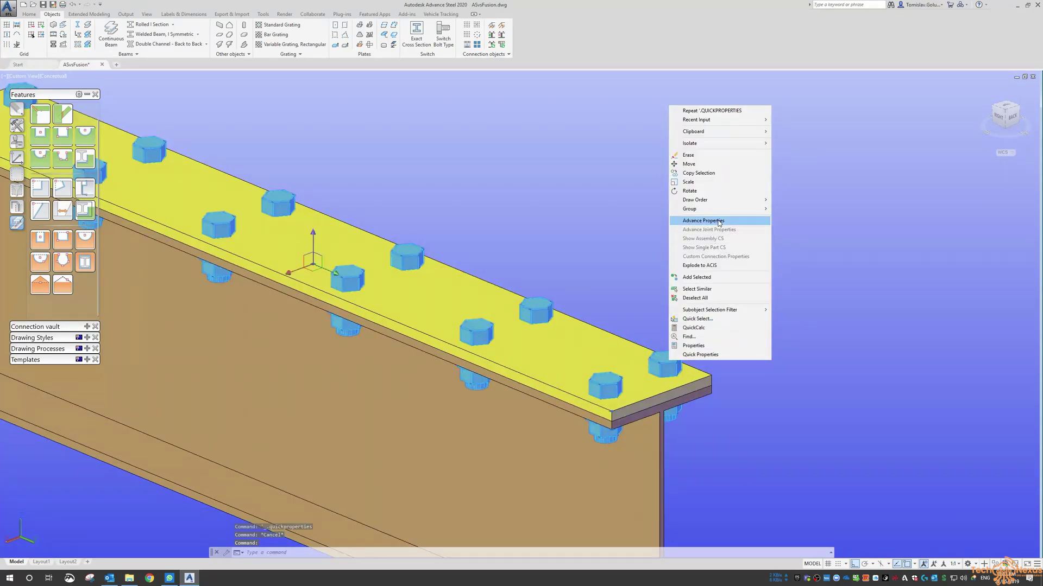
pyautogui.click(704, 221)
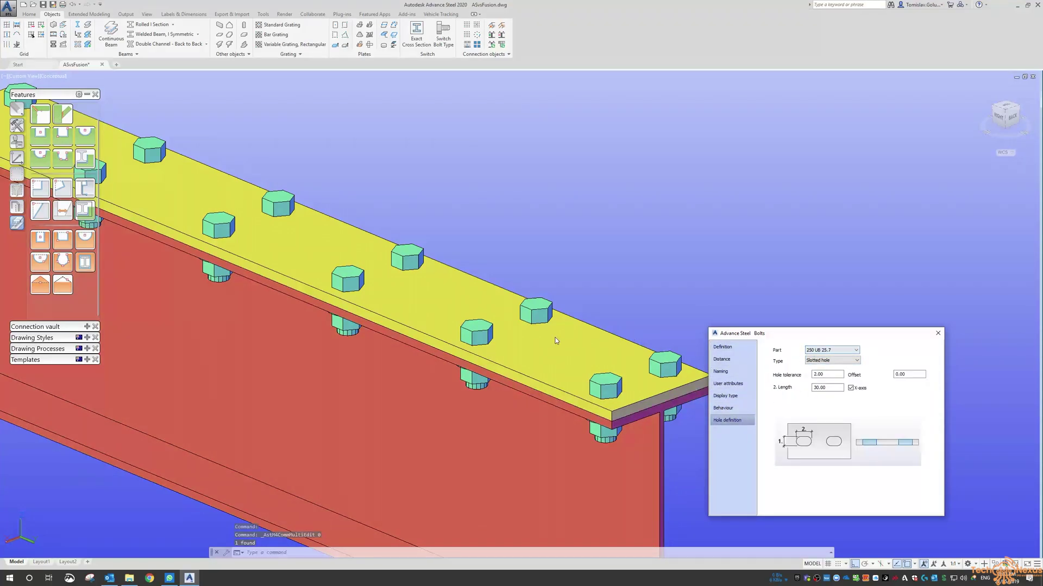
pyautogui.scroll(-3, 554, 342)
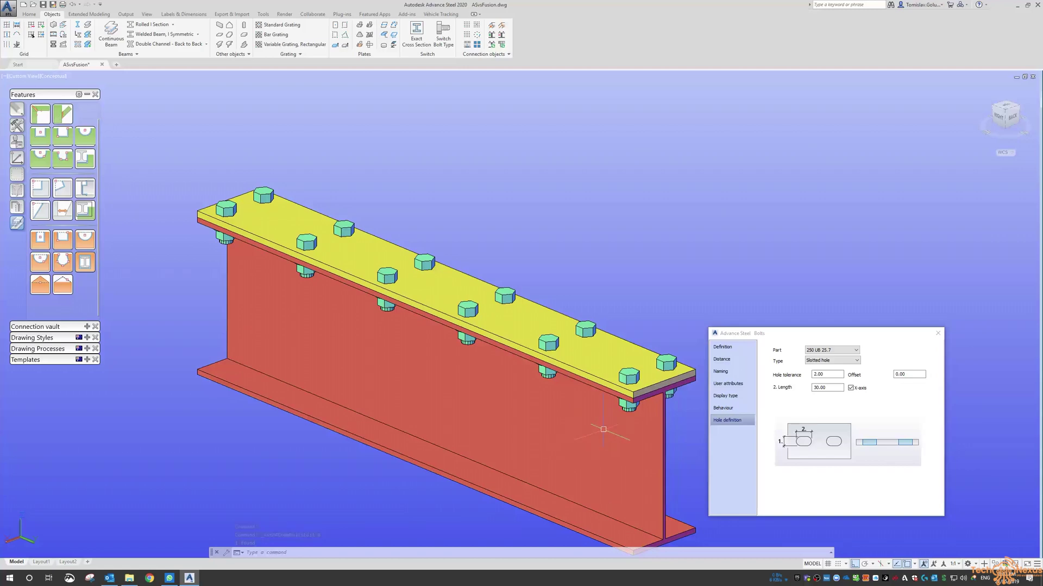
pyautogui.moveTo(581, 431); pyautogui.dragTo(514, 388, button='middle')
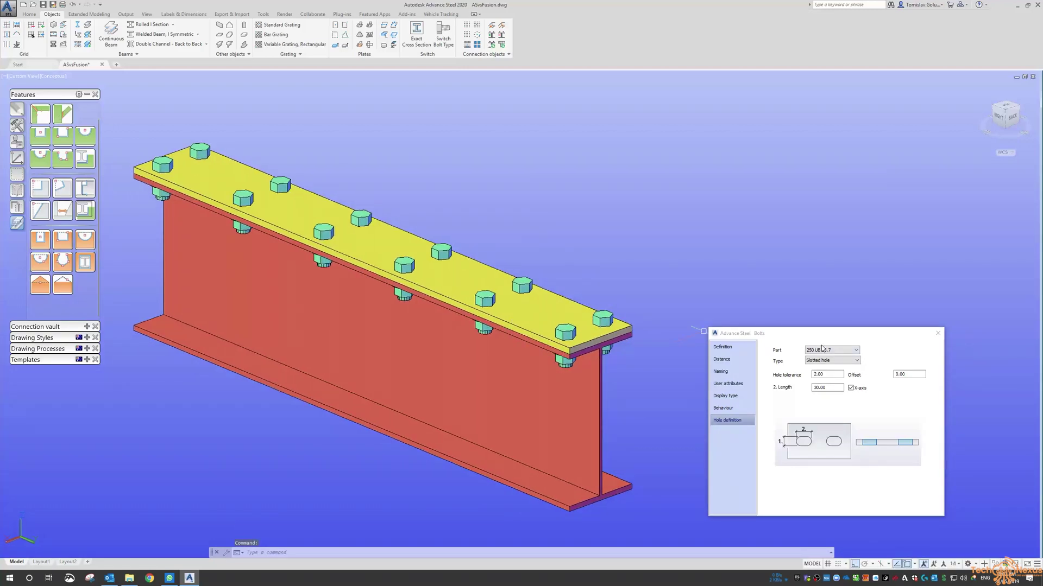
# Make the 124x10 PL plate's holes slotted with 4.00 tolerance and 35 length.
pyautogui.click(856, 351)
pyautogui.click(817, 364)
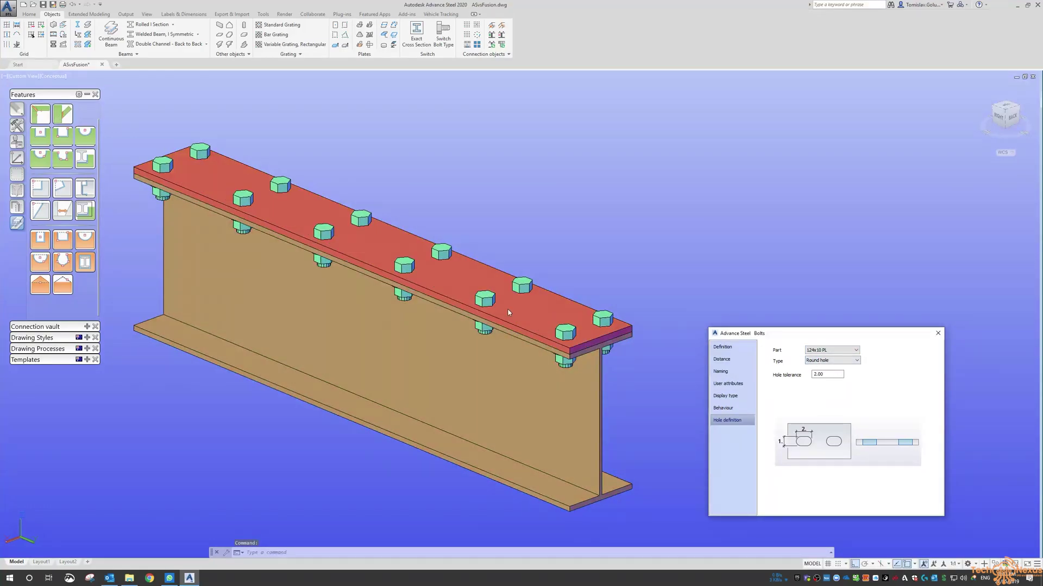
pyautogui.click(821, 361)
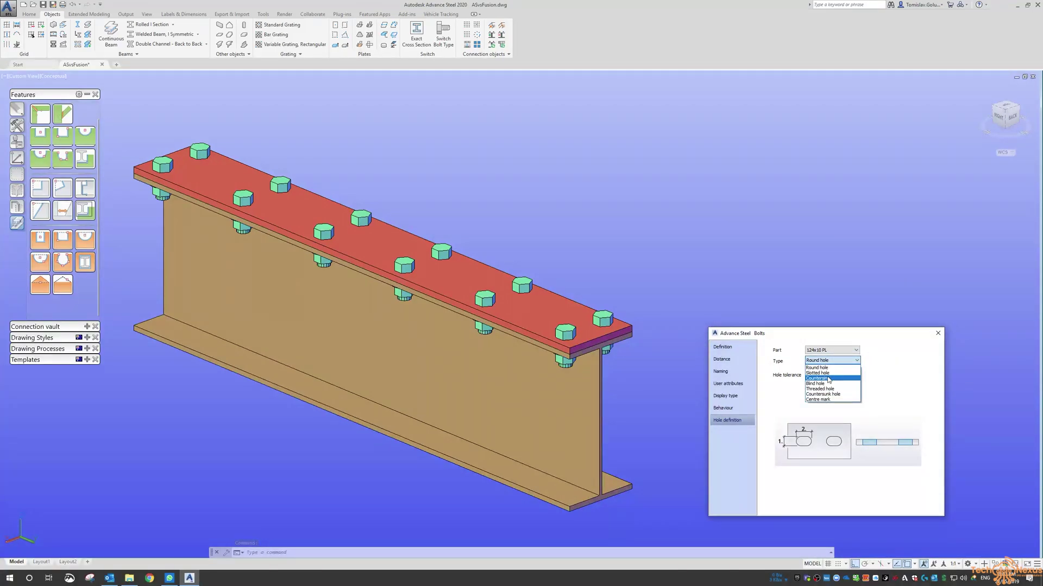
pyautogui.click(828, 374)
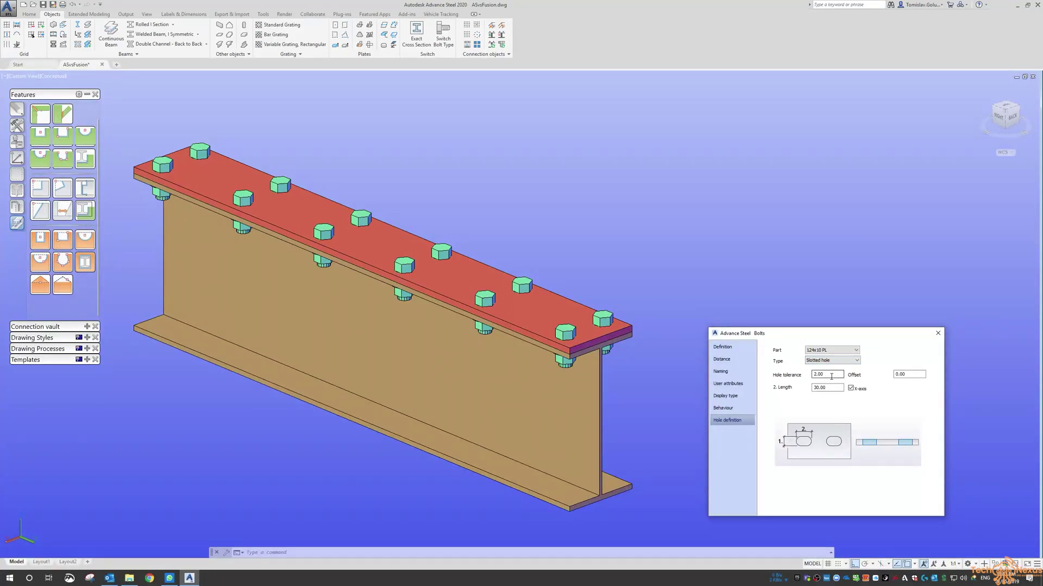
pyautogui.doubleClick(831, 375)
pyautogui.write('4')
pyautogui.press('Tab')
pyautogui.press('Tab')
pyautogui.write('35')
pyautogui.press('Tab')
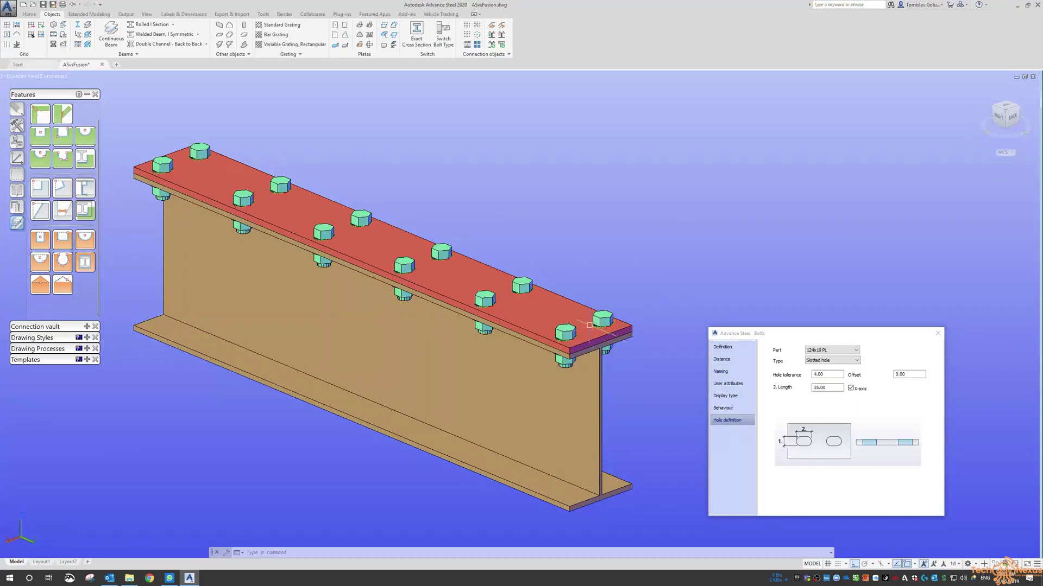
# Zoom out and recentre the view on the whole beam.
pyautogui.scroll(5, 564, 333)
pyautogui.scroll(-3, 540, 356)
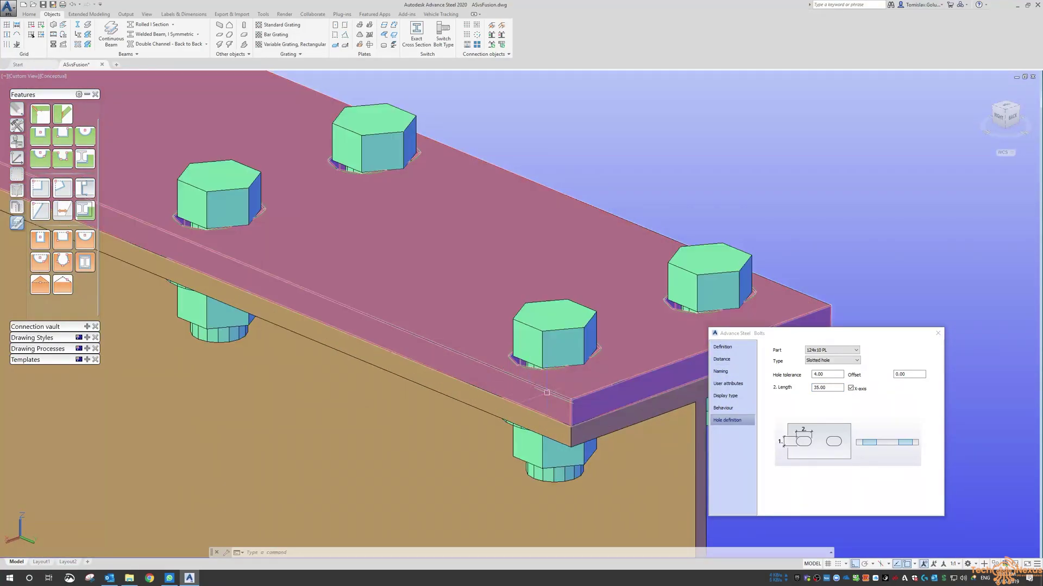
pyautogui.scroll(-5, 461, 280)
pyautogui.moveTo(508, 262); pyautogui.dragTo(645, 293, button='middle')
# Leave the bolts uninverted, with heads on top, after trying the Inverted option.
pyautogui.click(735, 348)
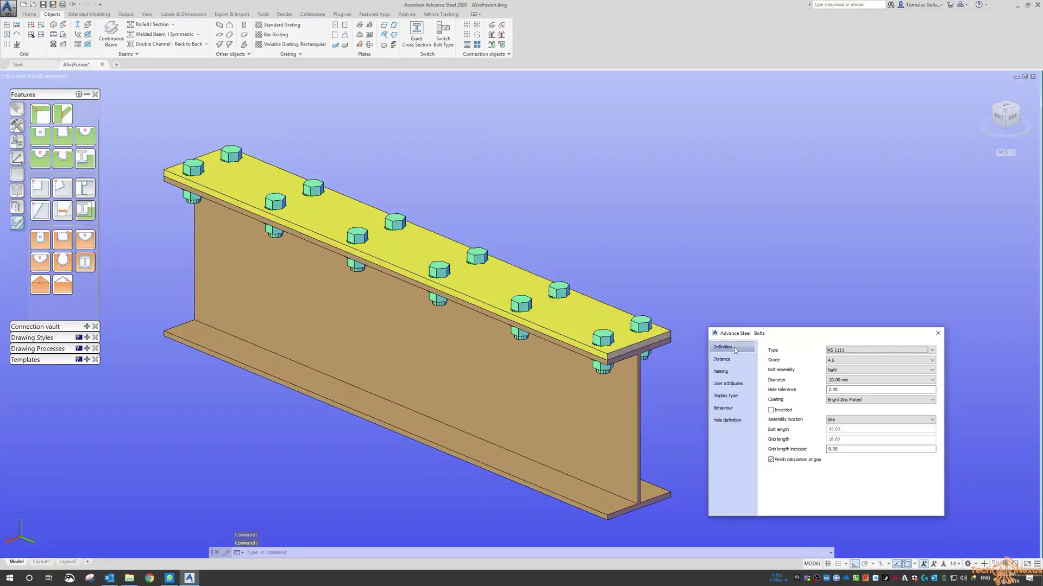
pyautogui.click(772, 412)
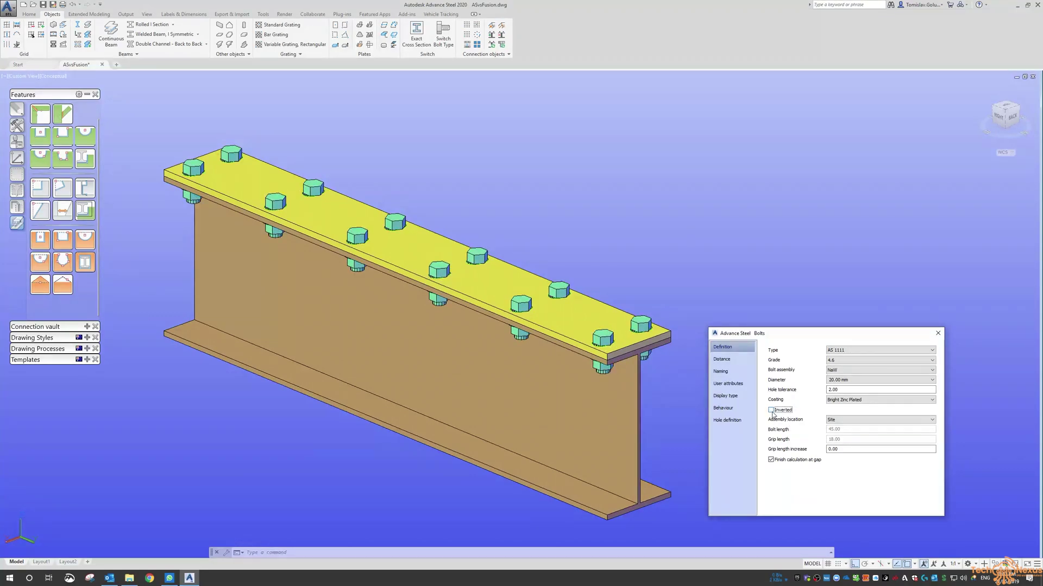
pyautogui.click(771, 411)
pyautogui.click(771, 411)
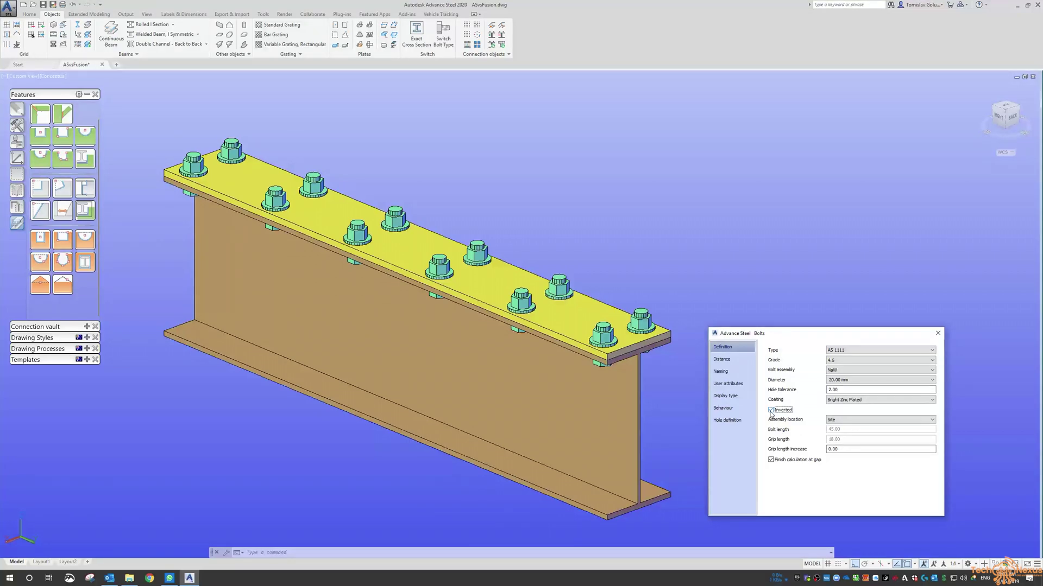
pyautogui.click(771, 411)
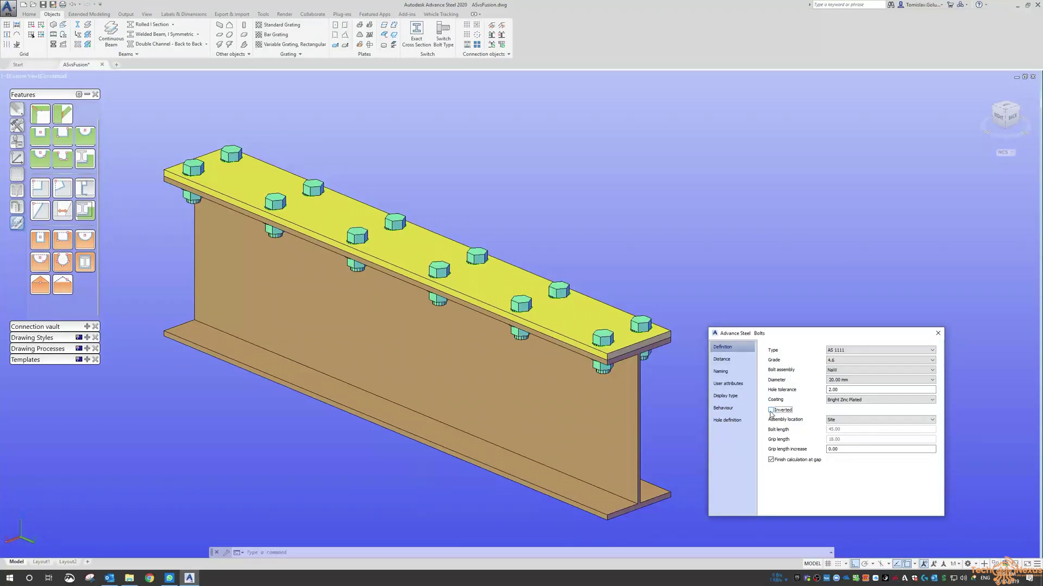
# Keep Site as assembly location and set grip length increase to 50, making bolts 100 long.
pyautogui.click(847, 421)
pyautogui.click(842, 429)
pyautogui.click(845, 425)
pyautogui.click(843, 422)
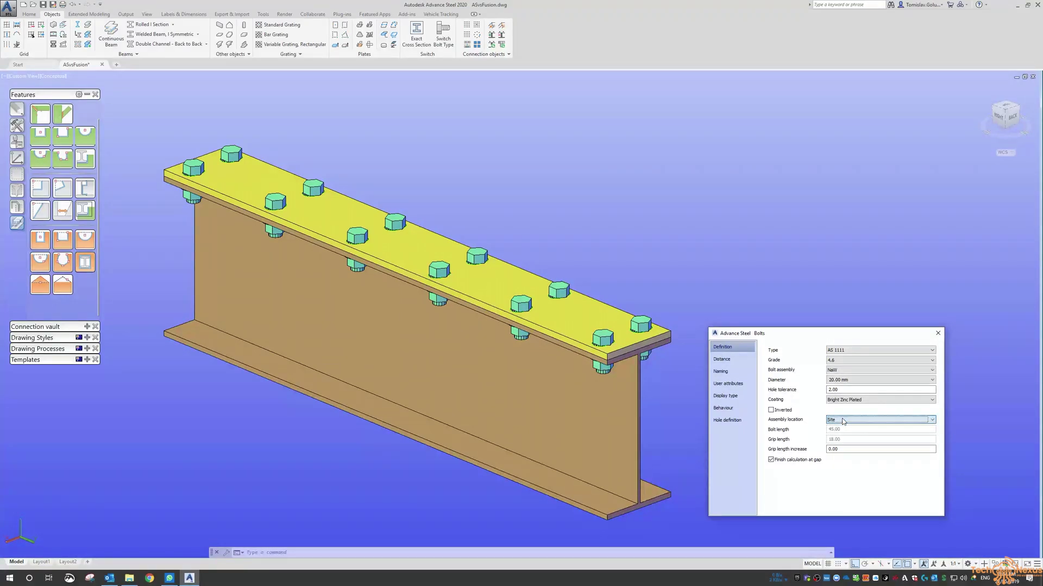
pyautogui.doubleClick(839, 450)
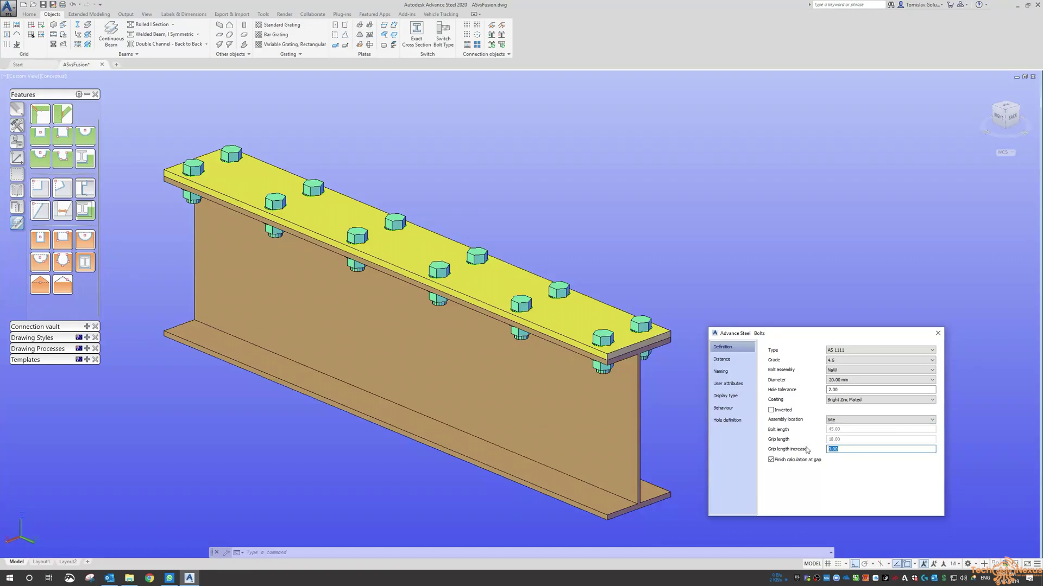
pyautogui.write('50')
pyautogui.press('Return')
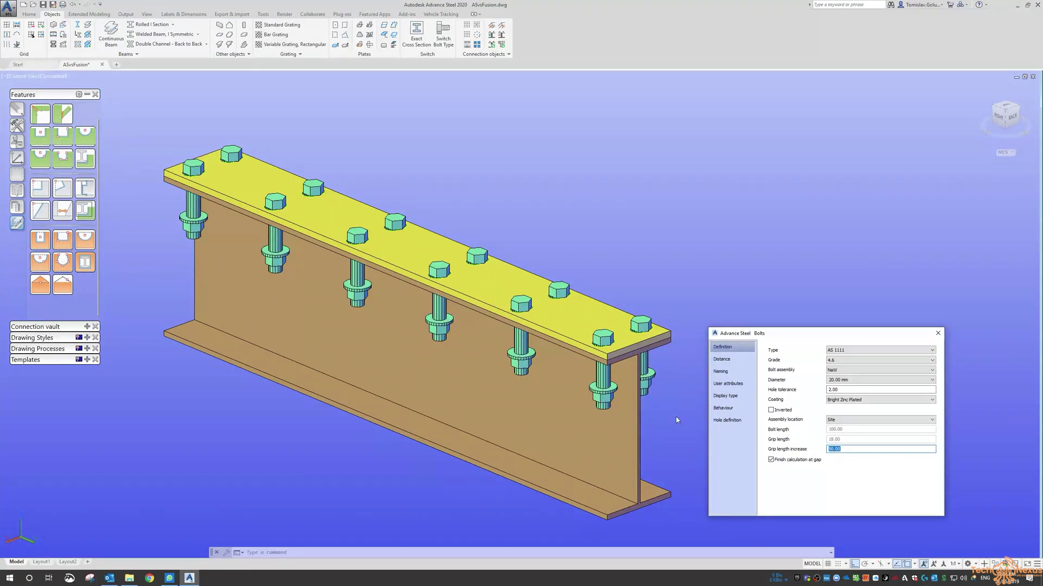
# Compare bolt lengths by toggling Finish calculation at gap on and off.
pyautogui.click(771, 461)
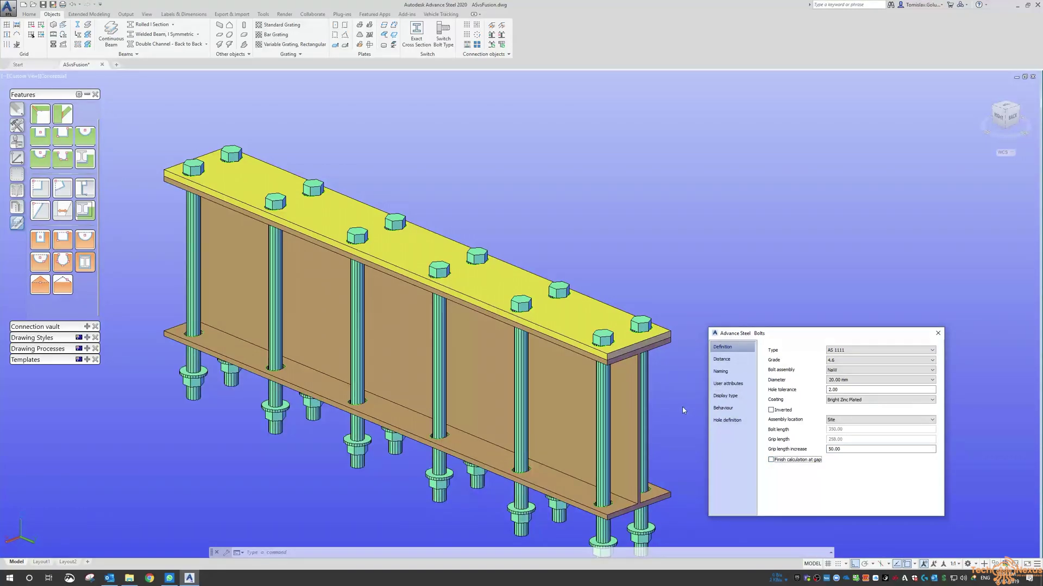
pyautogui.moveTo(687, 375); pyautogui.dragTo(652, 334, button='middle')
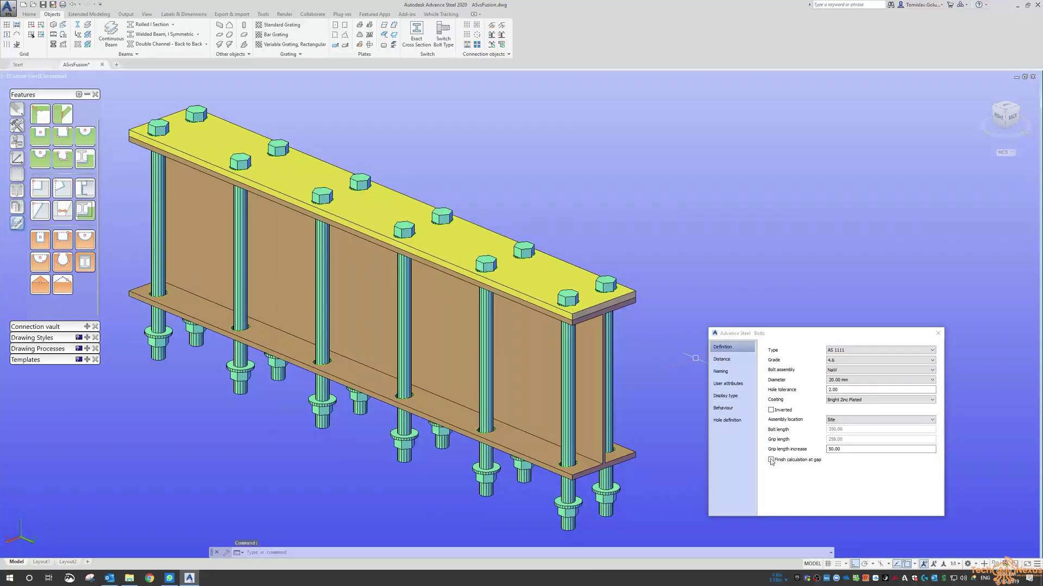
pyautogui.click(772, 460)
pyautogui.click(771, 460)
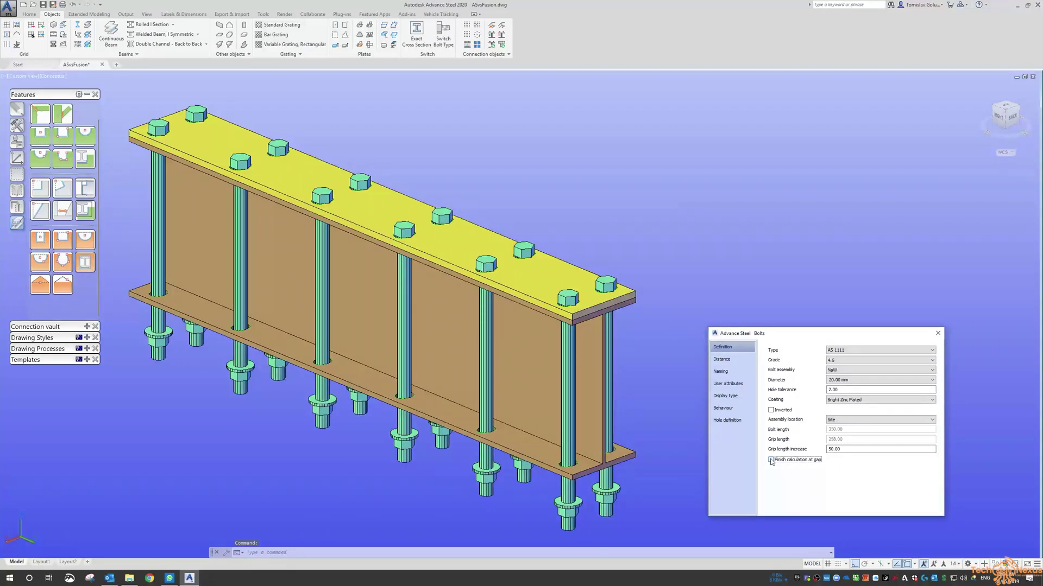
pyautogui.click(771, 460)
pyautogui.click(771, 460)
pyautogui.click(771, 460)
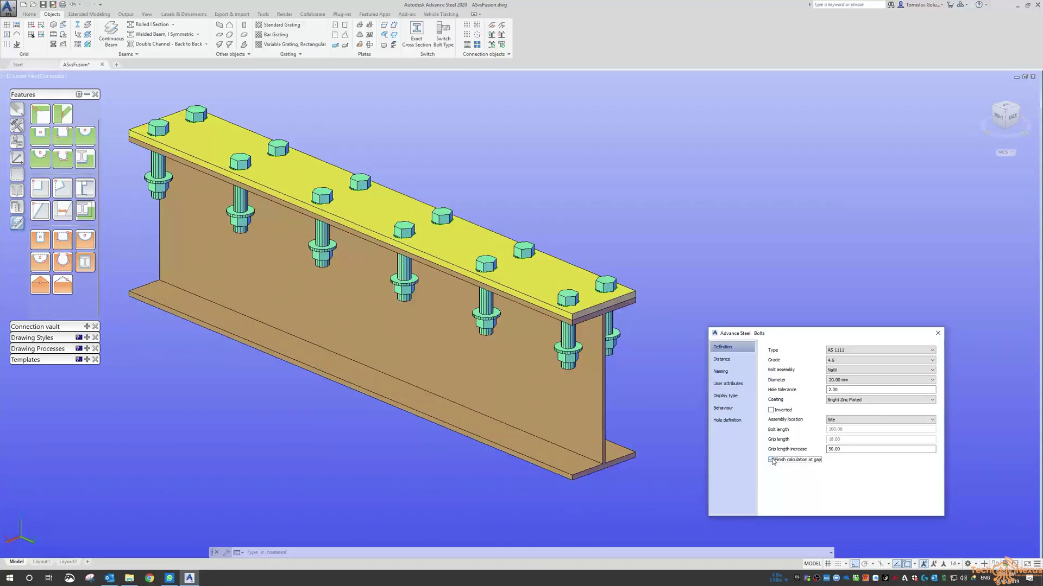
# Reset grip length increase to 0 for these bolts only, leaving Finish calculation at gap on.
pyautogui.hotkey('shift', 'Tab')
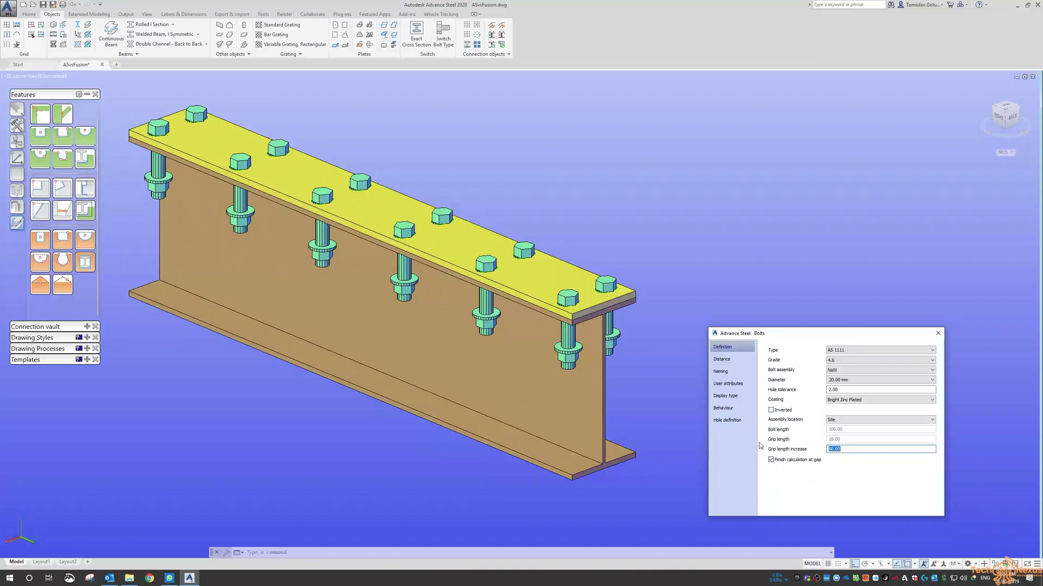
pyautogui.write('0')
pyautogui.press('Return')
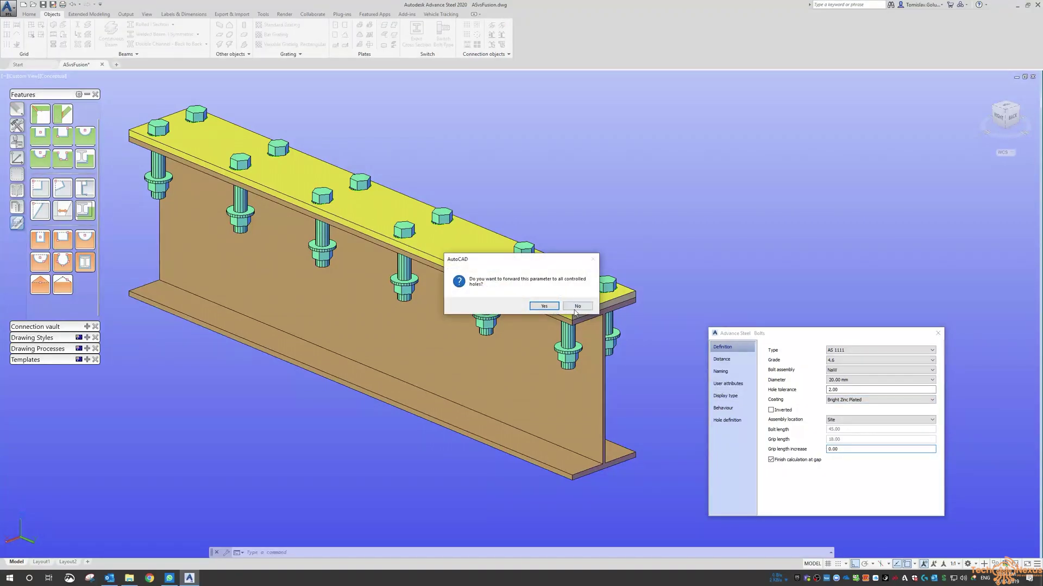
pyautogui.click(576, 307)
pyautogui.click(771, 459)
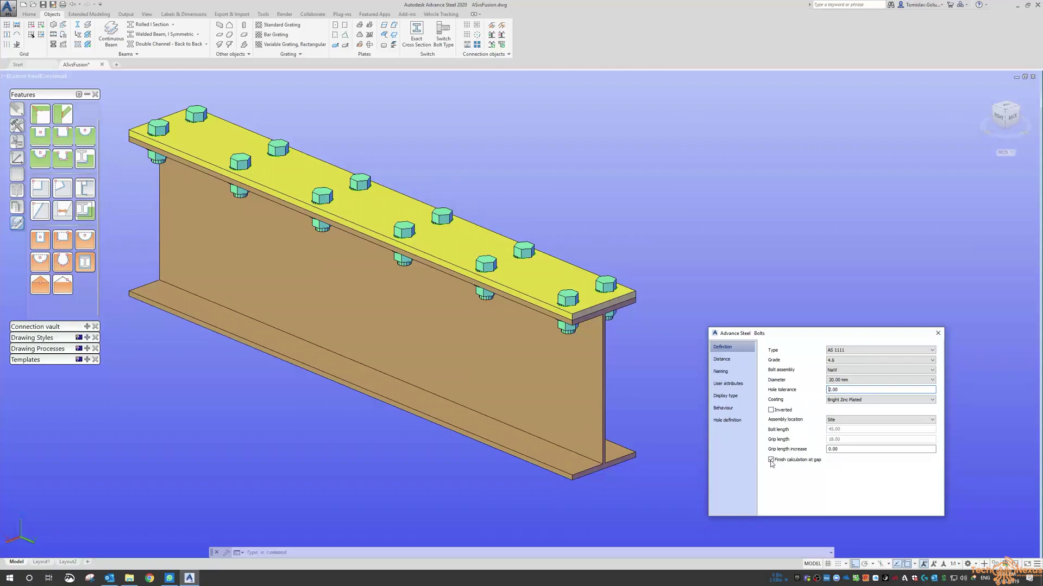
pyautogui.click(771, 460)
pyautogui.click(771, 460)
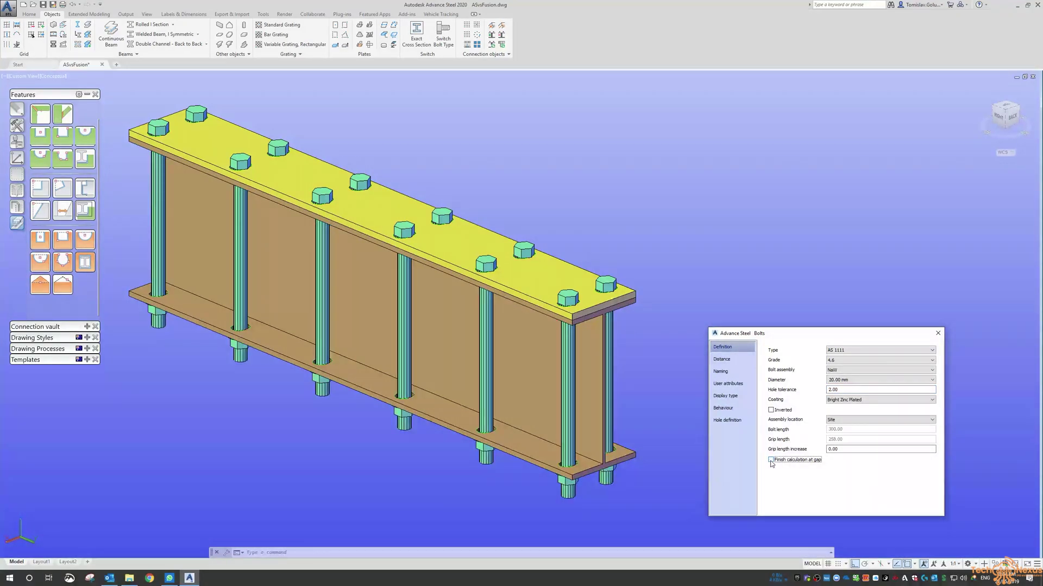
pyautogui.click(771, 460)
pyautogui.click(771, 459)
pyautogui.click(771, 460)
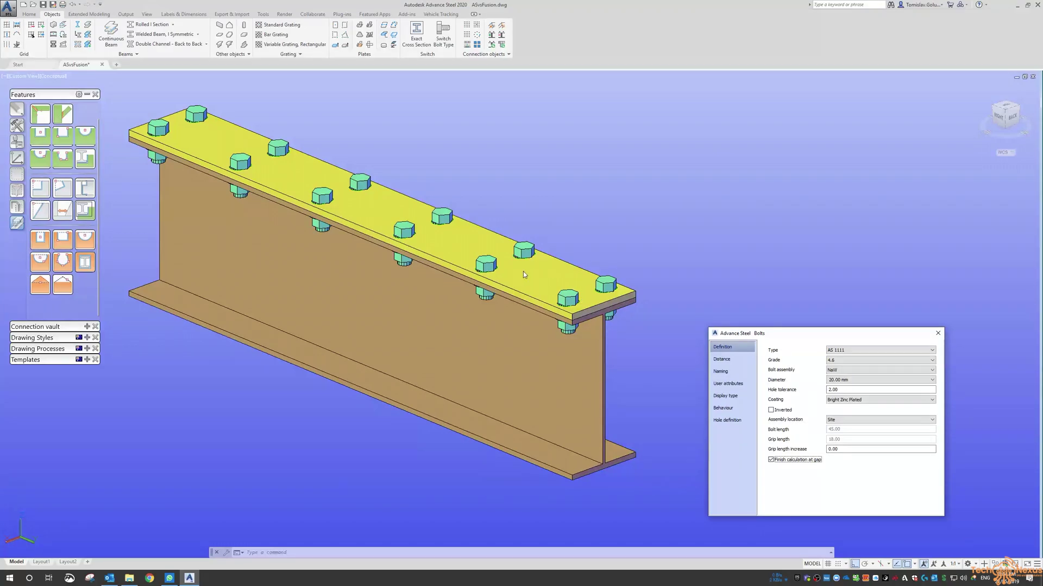
# Review the Distance, Naming and User attributes pages of the bolt properties.
pyautogui.click(722, 359)
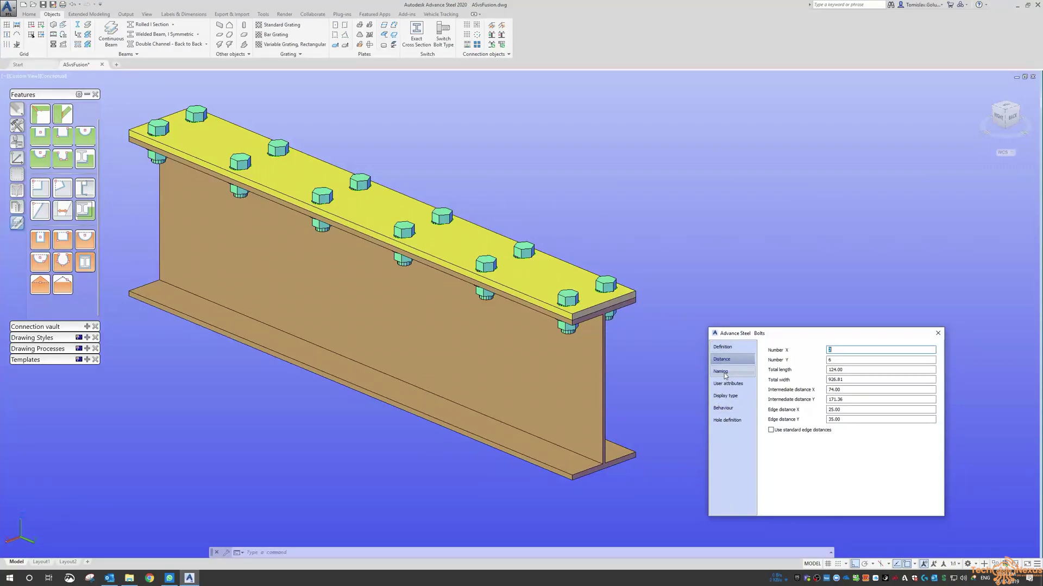
pyautogui.click(723, 372)
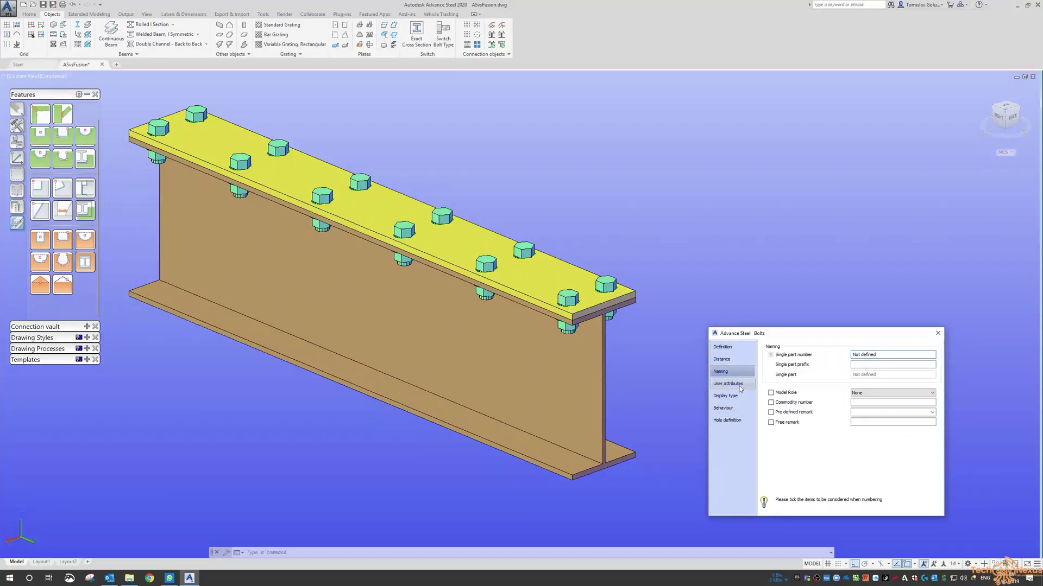
pyautogui.click(730, 384)
pyautogui.click(735, 371)
pyautogui.click(723, 408)
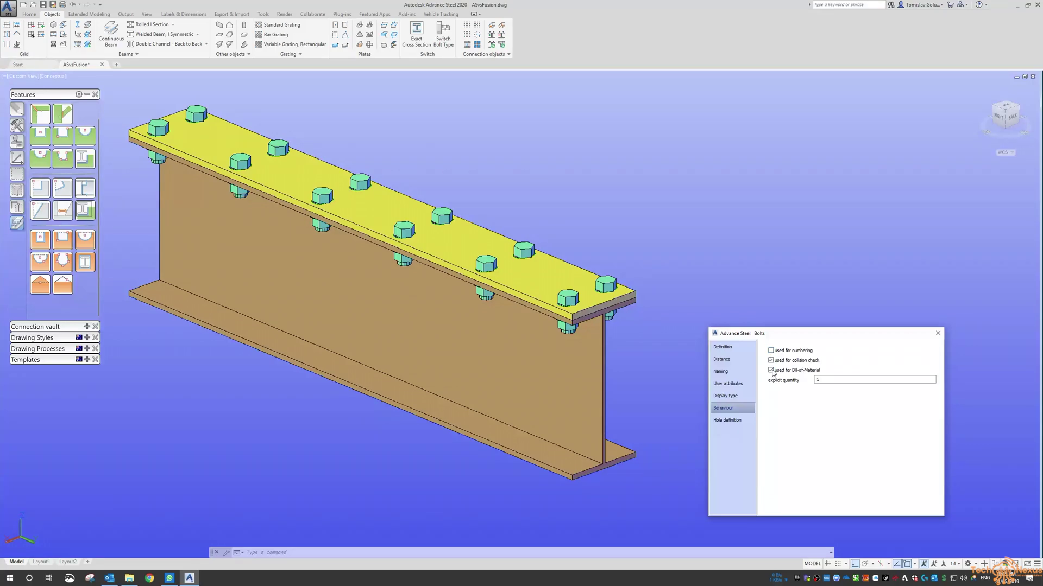
# On Behaviour, tick used for Bill-of-Material and used for numbering.
pyautogui.click(771, 370)
pyautogui.click(790, 370)
pyautogui.click(790, 352)
# Close the Bolts dialog, check the beam's Behaviour page, then close the Beam dialog.
pyautogui.click(937, 332)
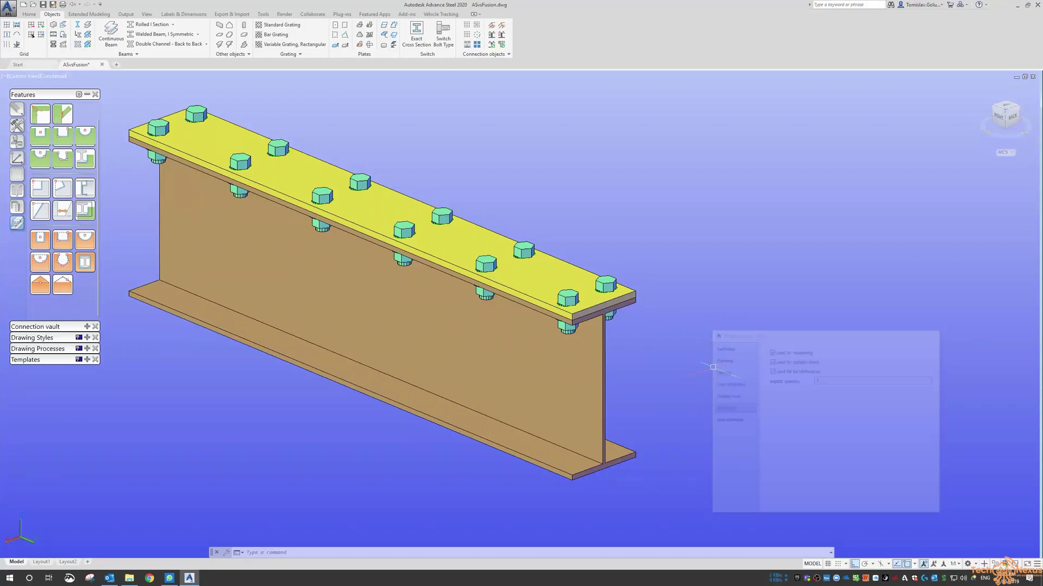
pyautogui.doubleClick(373, 298)
pyautogui.click(723, 420)
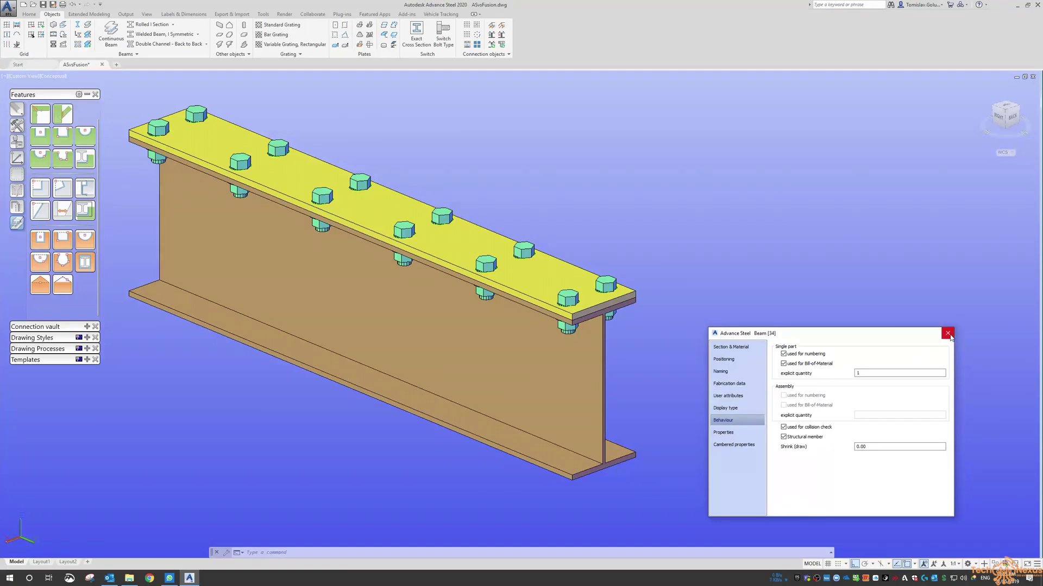
pyautogui.click(948, 333)
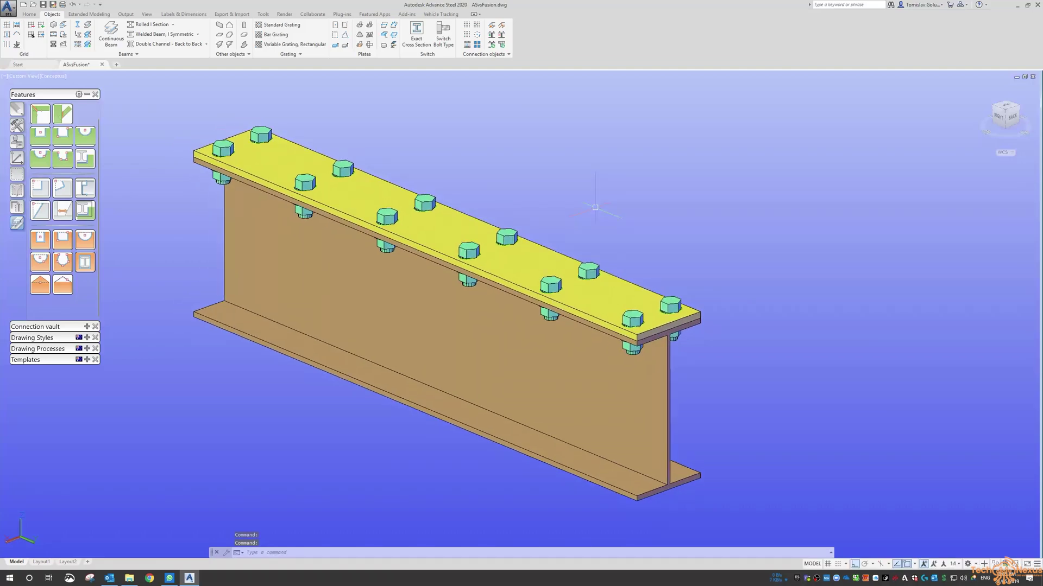